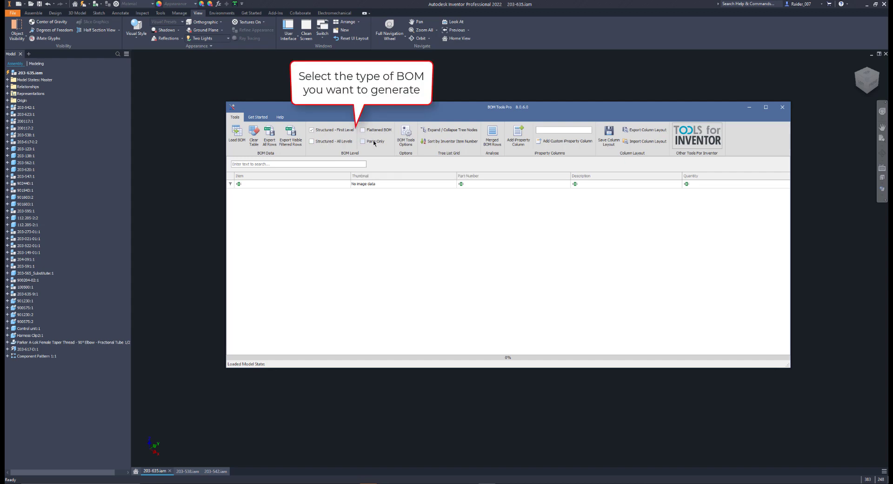
# Step: Set the BOM level to Structured - All Levels and exclude Content Center, library and purchased parts in the load options
pyautogui.click(318, 142)
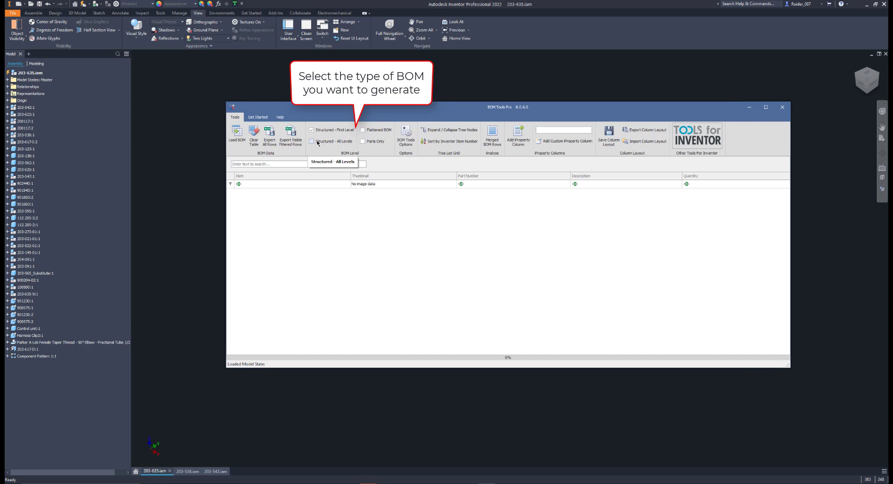
pyautogui.click(406, 135)
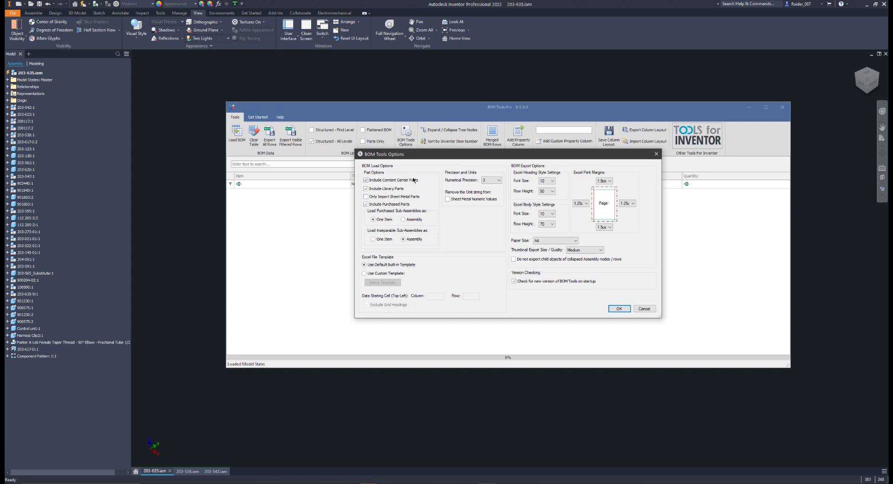
pyautogui.click(393, 181)
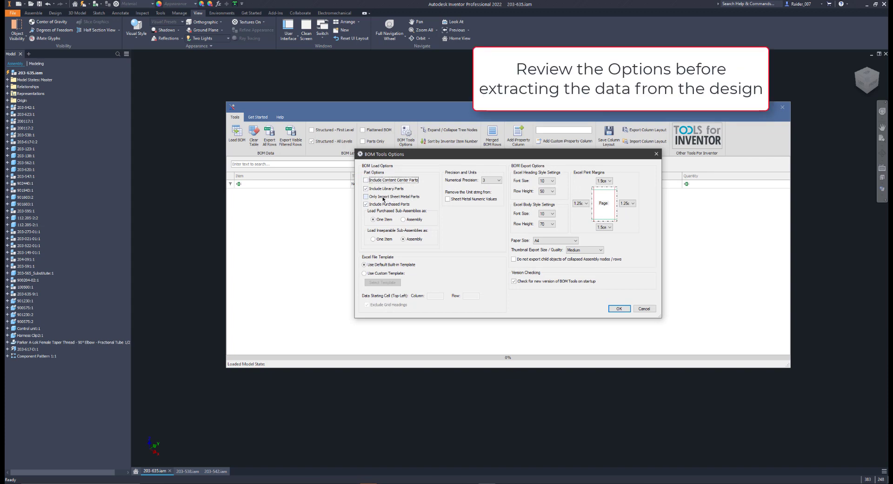
pyautogui.click(384, 189)
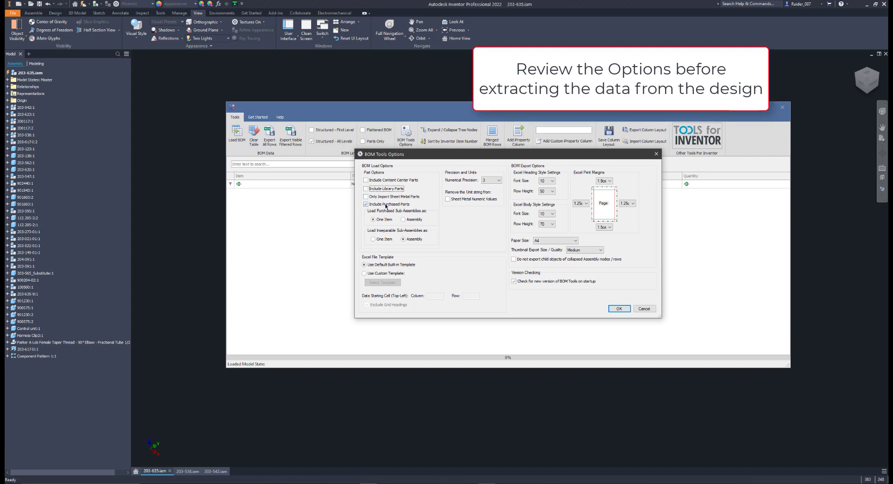
pyautogui.click(385, 205)
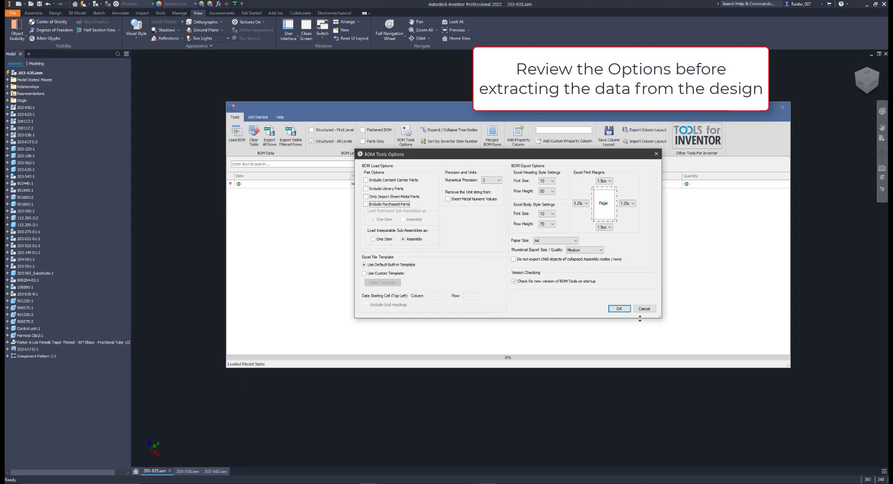
pyautogui.click(620, 310)
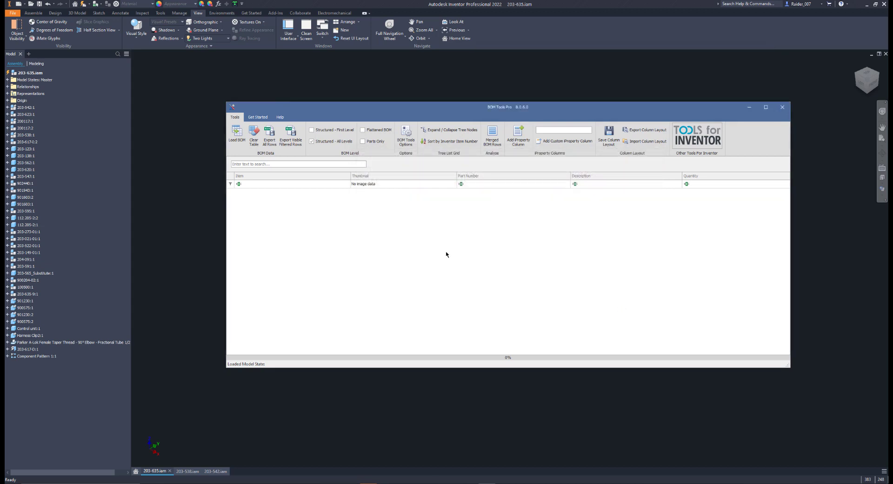
# Step: Load the assembly's BOM into the table and enlarge the BOM window upward to show more rows
pyautogui.click(237, 135)
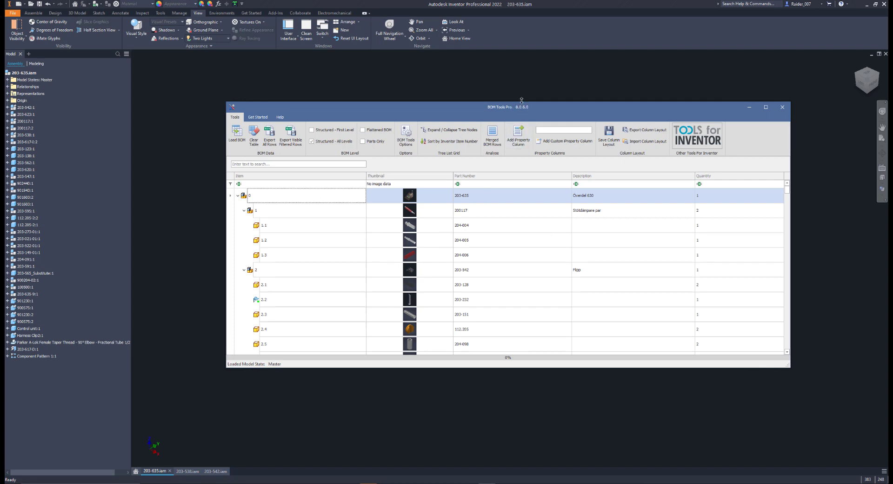
pyautogui.moveTo(521, 99); pyautogui.dragTo(477, 30)
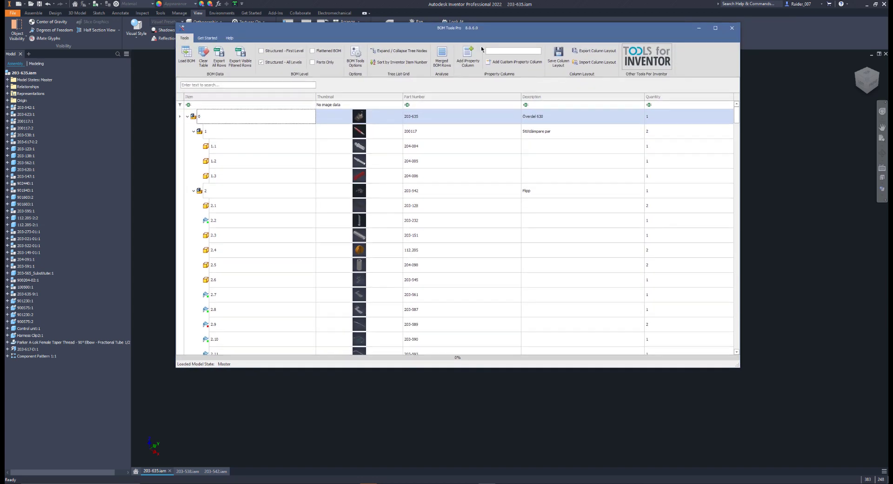
pyautogui.moveTo(737, 116)
pyautogui.mouseDown()
pyautogui.moveTo(740, 353)
pyautogui.moveTo(734, 114)
pyautogui.mouseUp()
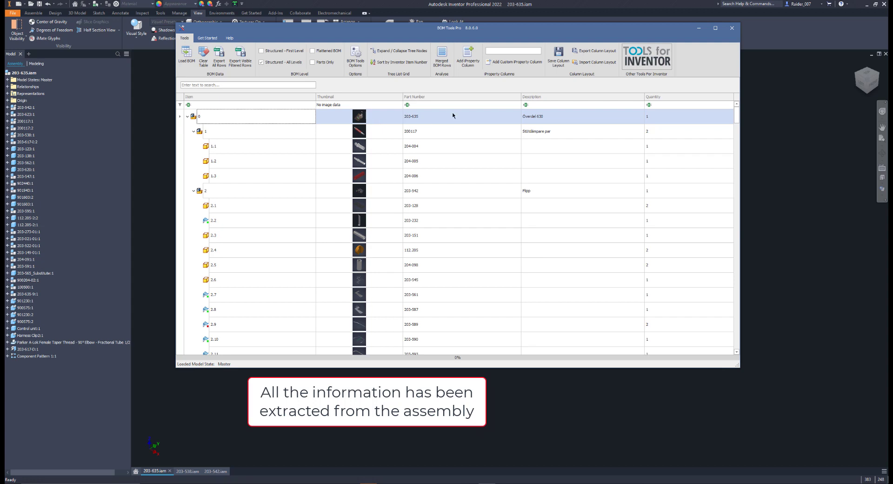
# Step: Filter the BOM table to part number 200489, and clear the filter again
pyautogui.click(519, 96)
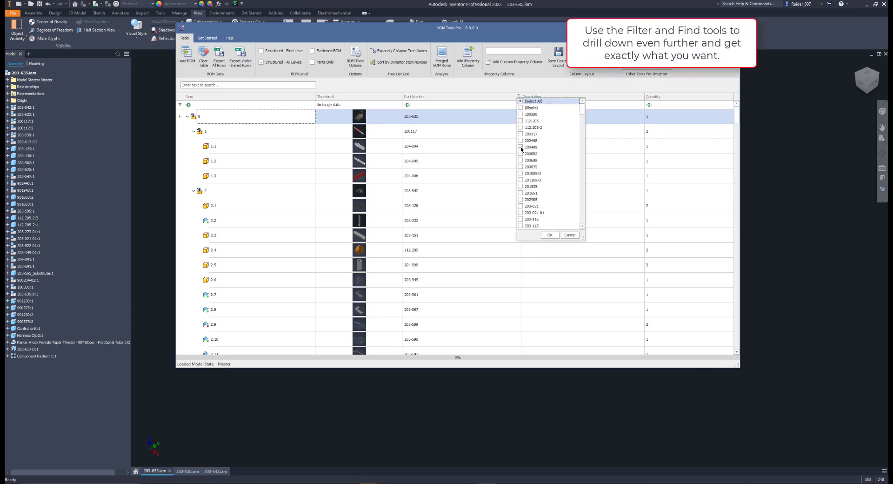
pyautogui.click(549, 234)
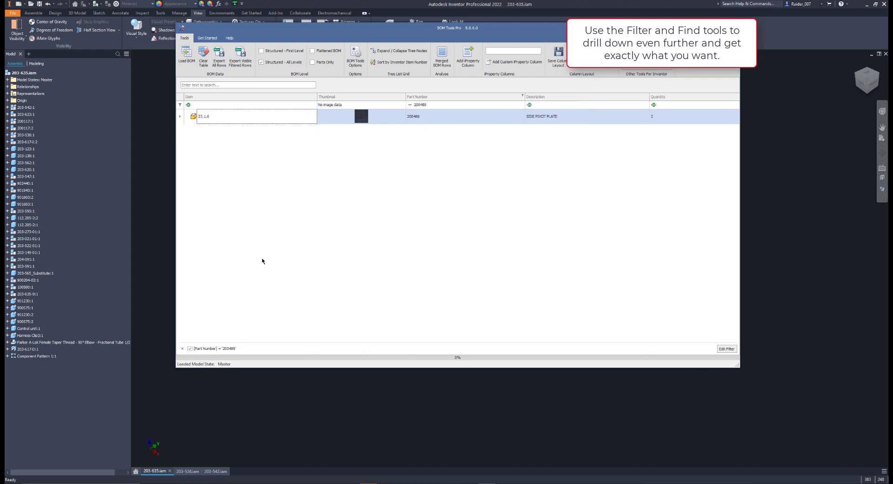
pyautogui.click(182, 348)
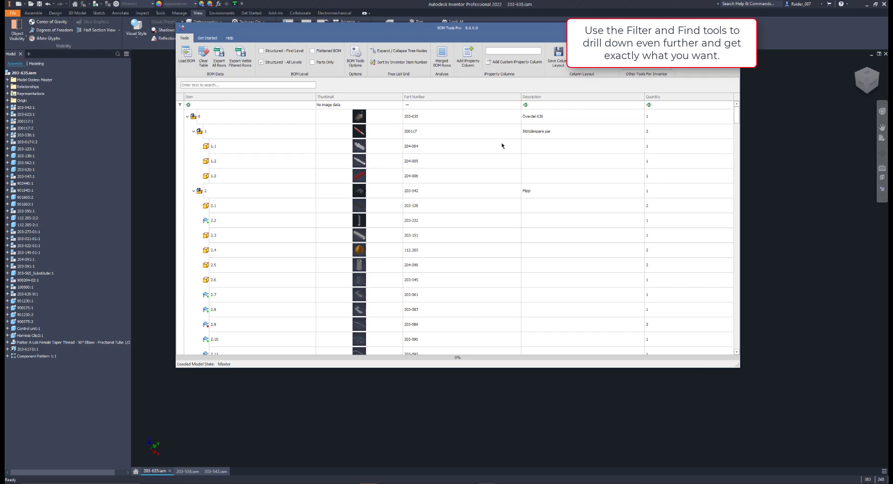
# Step: Filter the BOM to part numbers containing 203, look through the matching rows, and clear the filter
pyautogui.click(458, 105)
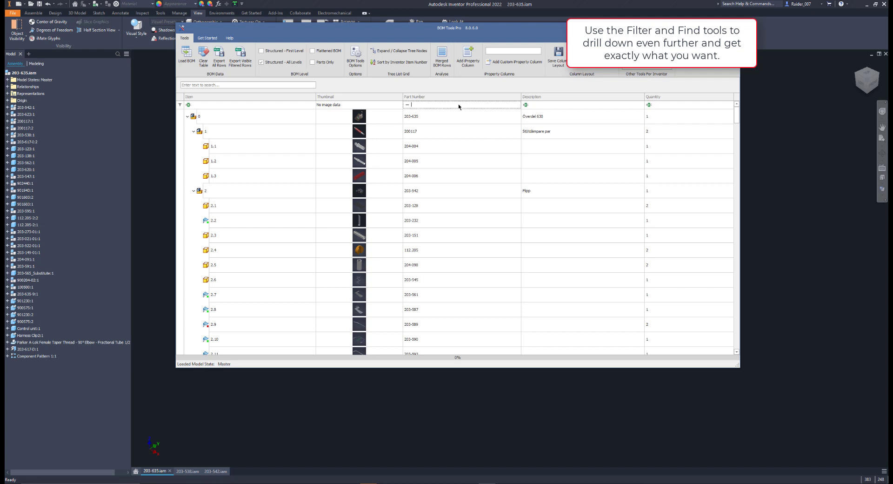
pyautogui.click(407, 106)
pyautogui.click(421, 132)
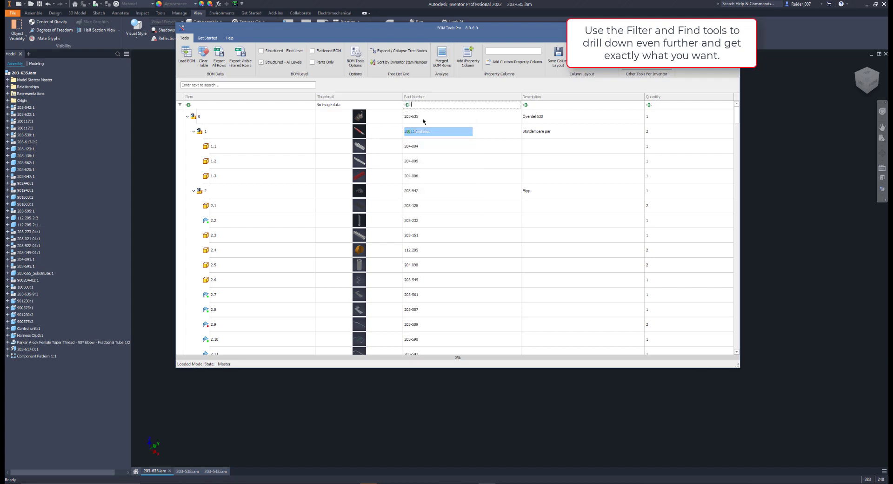
pyautogui.write('203')
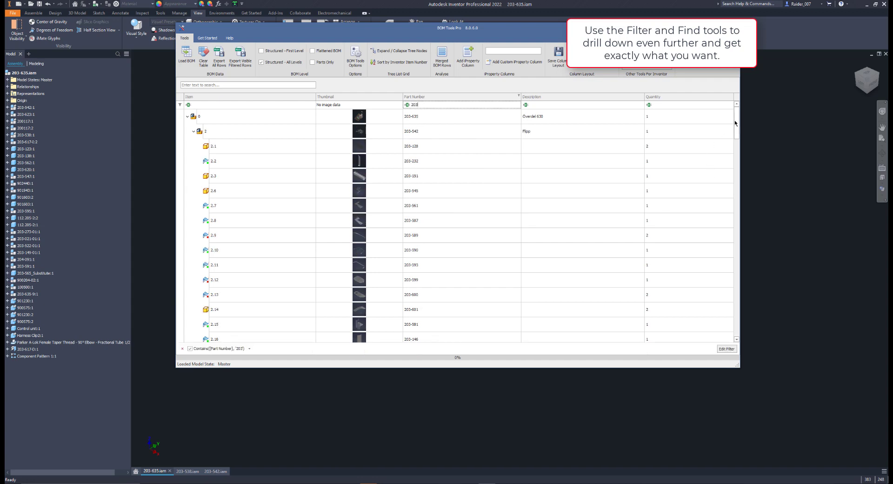
pyautogui.moveTo(736, 123); pyautogui.dragTo(753, 115)
pyautogui.click(183, 349)
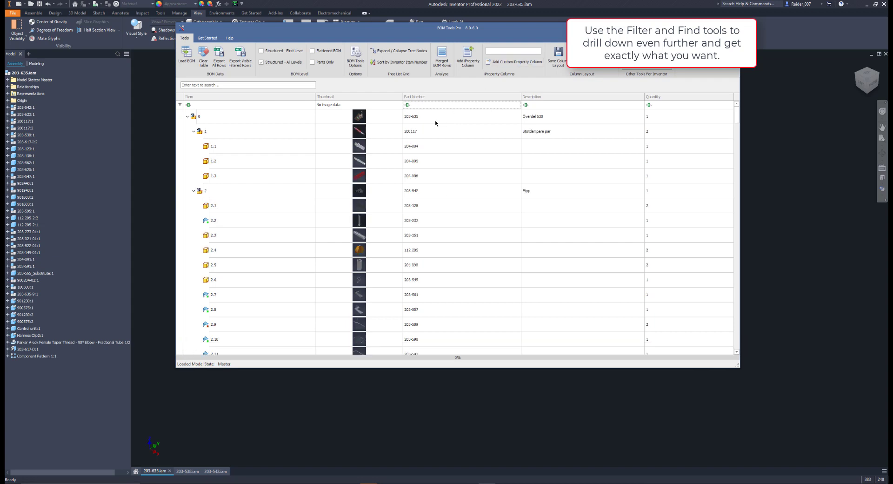
# Step: Search the whole BOM table for the Flipp sub-assembly, and clear the search text
pyautogui.click(261, 86)
pyautogui.write('fi')
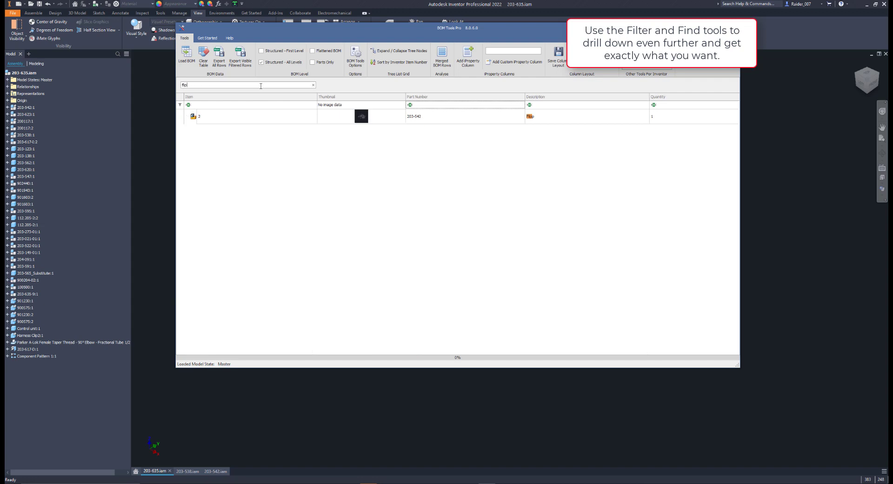
pyautogui.click(314, 84)
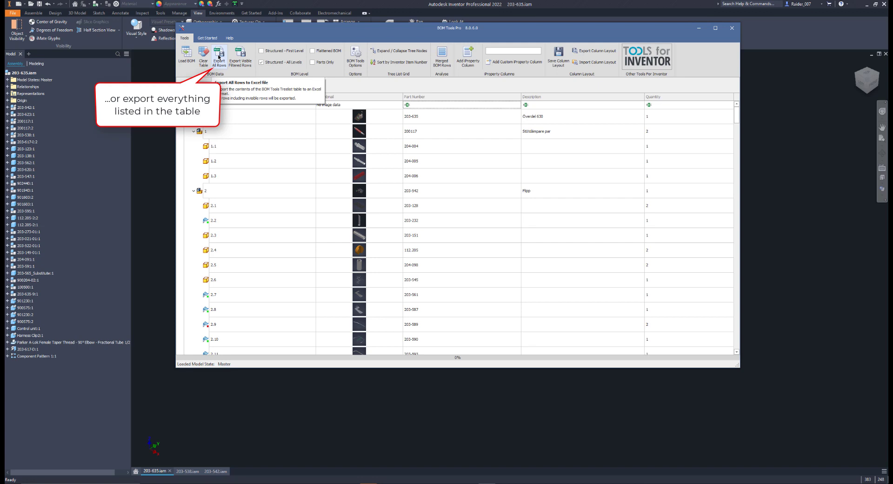
# Step: Export all BOM rows to the Excel file 203-635 (Master).xlsx, replacing the existing file
pyautogui.click(219, 56)
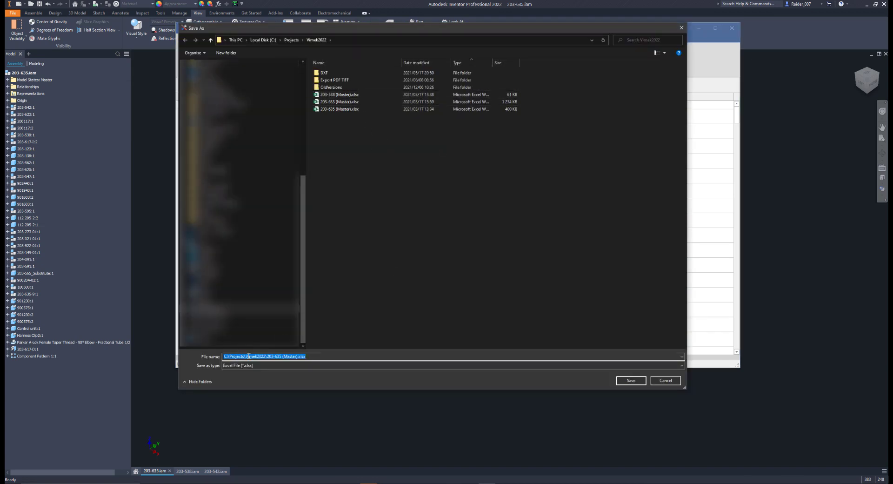
pyautogui.press('Return')
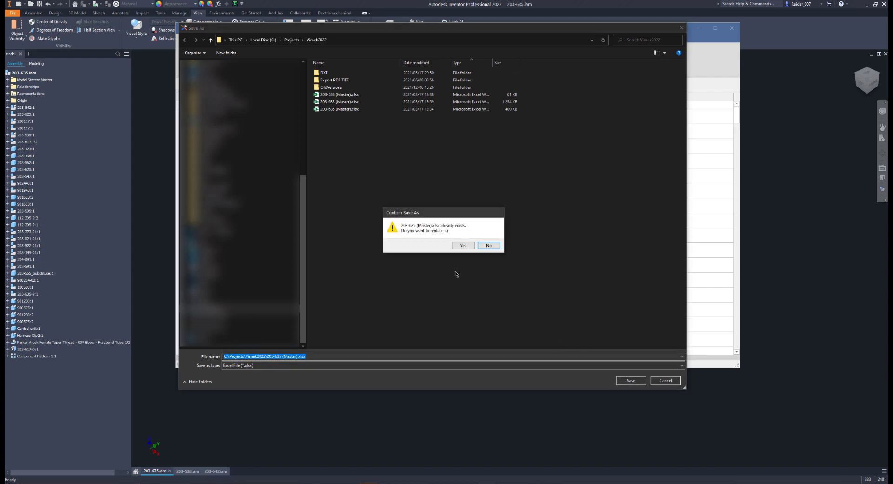
pyautogui.click(464, 245)
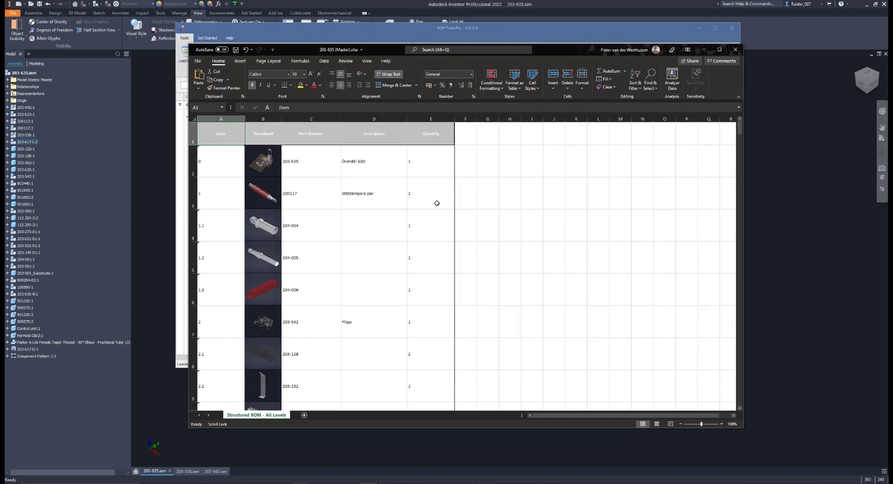
# Step: Review the exported BOM rows and thumbnails in the Excel workbook, and close it
pyautogui.click(215, 158)
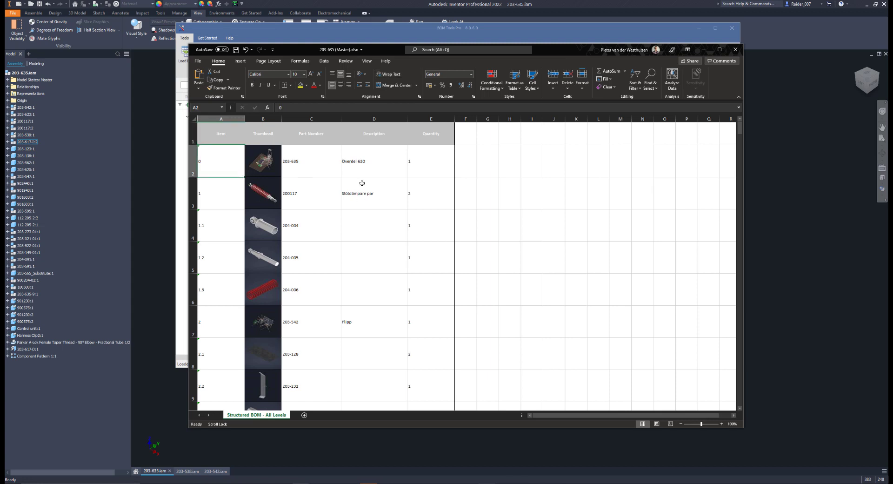
pyautogui.scroll(-3, 361, 182)
pyautogui.scroll(-7, 307, 243)
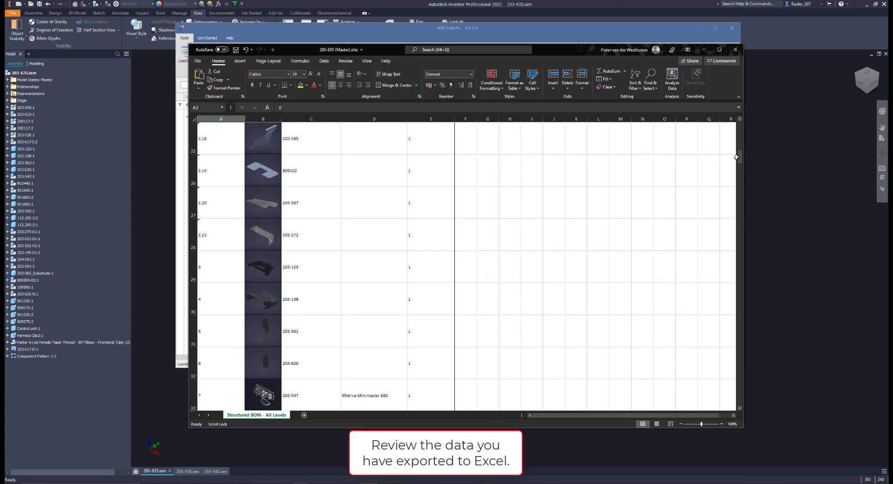
pyautogui.moveTo(739, 155)
pyautogui.mouseDown()
pyautogui.moveTo(742, 385)
pyautogui.moveTo(749, 391)
pyautogui.moveTo(745, 153)
pyautogui.mouseUp()
pyautogui.click(735, 49)
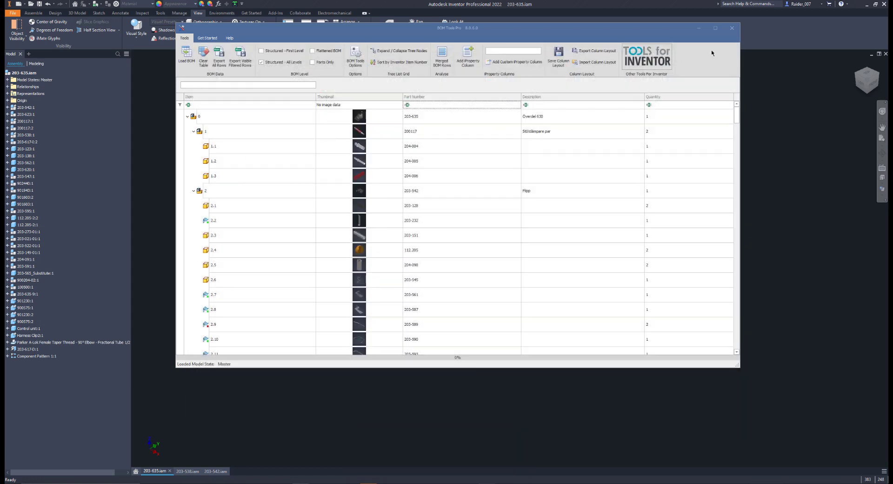
# Step: Minimize the BOM window, open the 203-542 sub-assembly from the main model, and bring the BOM window back
pyautogui.click(699, 28)
pyautogui.rightClick(434, 291)
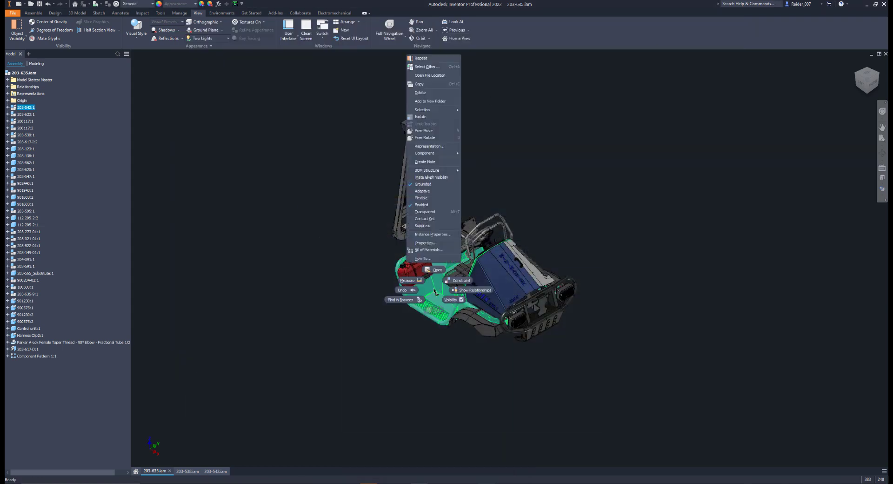
pyautogui.click(436, 270)
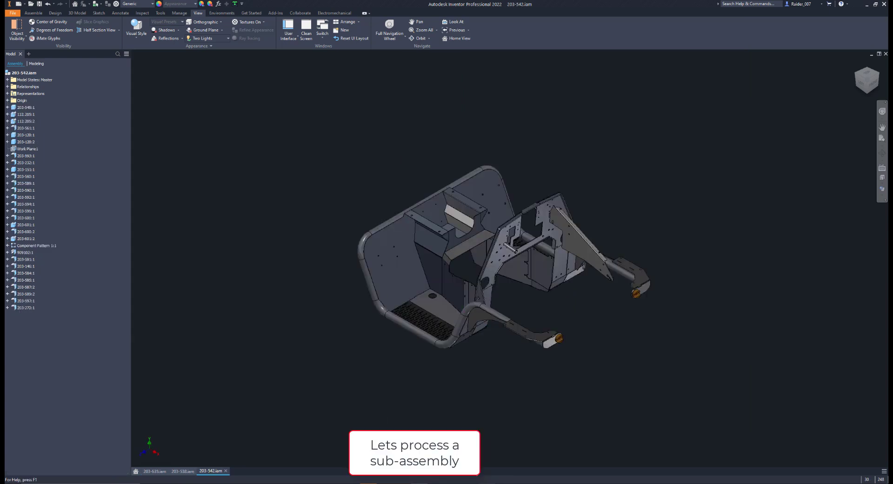
pyautogui.click(487, 482)
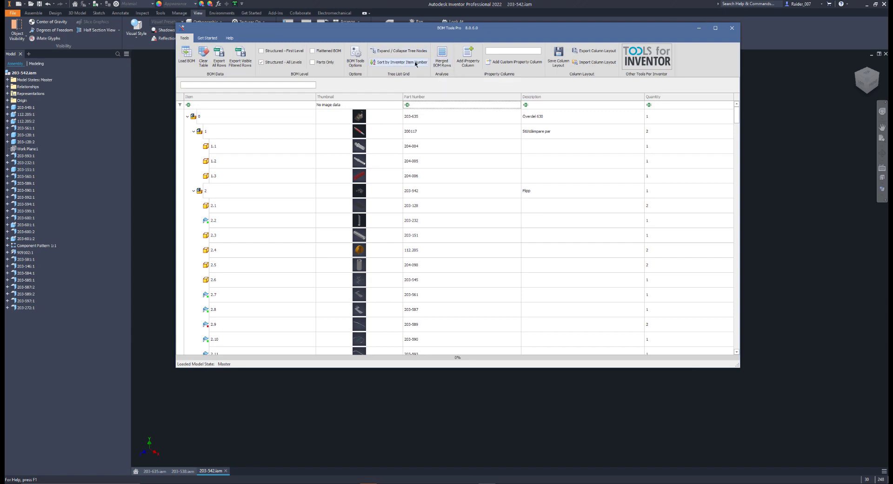
# Step: Add a Revision Number column to the BOM table, place it between Description and Quantity, and widen it slightly
pyautogui.click(470, 55)
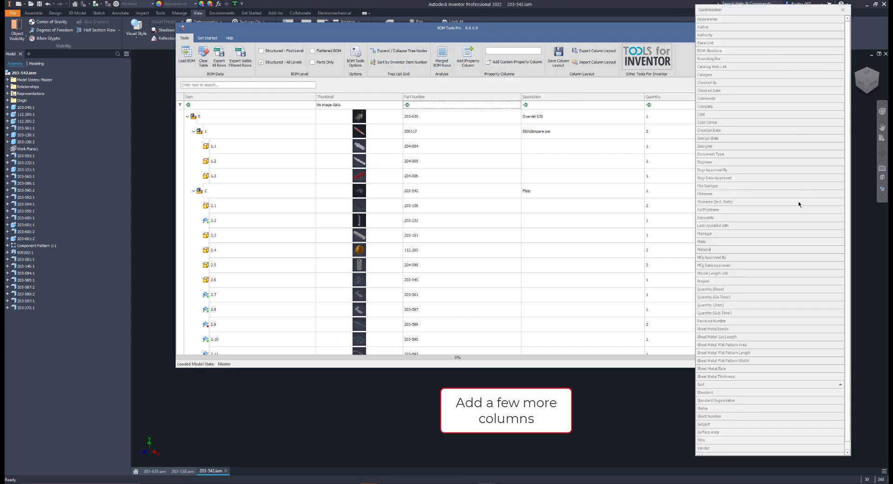
pyautogui.scroll(-1, 746, 263)
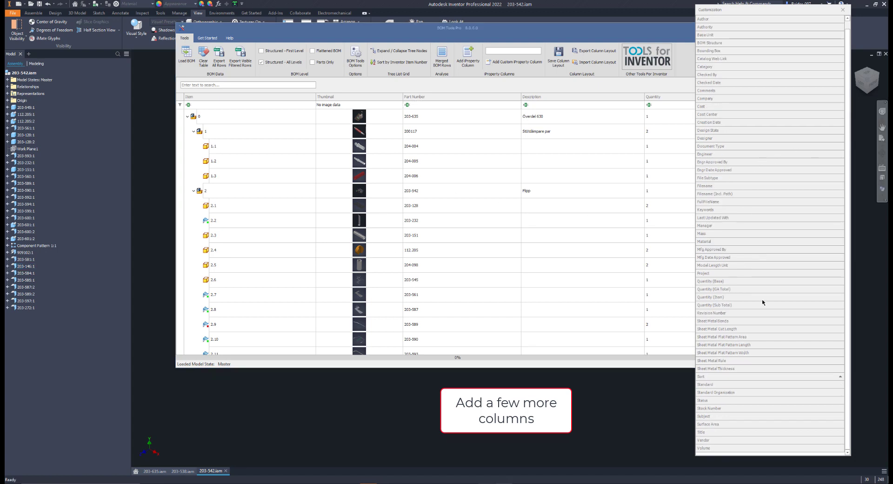
pyautogui.moveTo(741, 313)
pyautogui.mouseDown()
pyautogui.moveTo(660, 309)
pyautogui.moveTo(525, 110)
pyautogui.mouseUp()
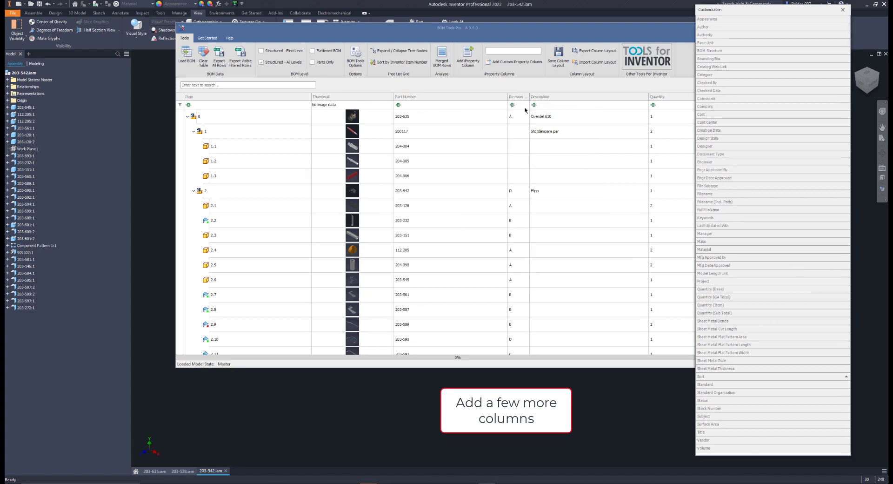
pyautogui.moveTo(636, 99); pyautogui.dragTo(515, 110)
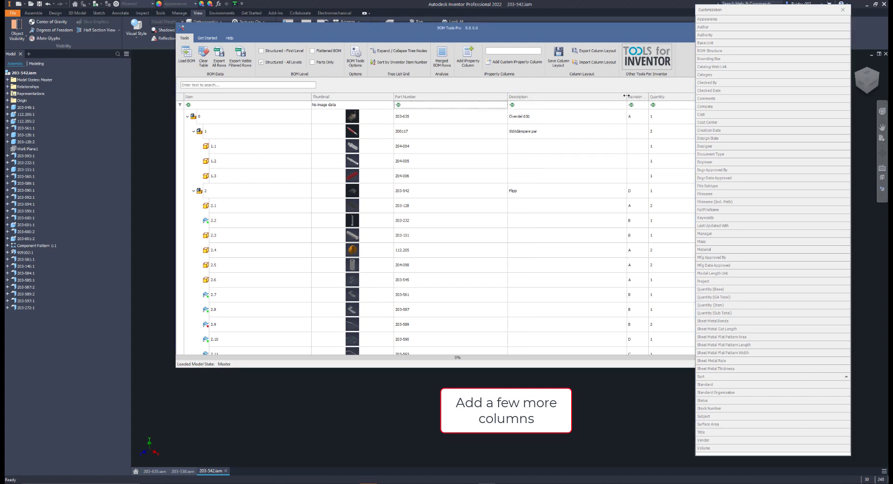
pyautogui.moveTo(626, 95); pyautogui.dragTo(619, 96)
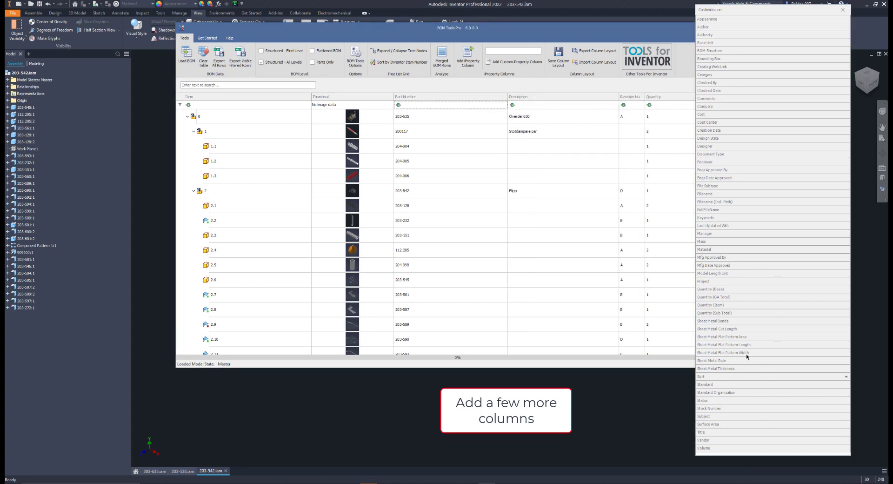
# Step: Add the Quantity (GA Total) column after Quantity and Sheet Metal Bends before it, widening the Revision Number column to show its full heading
pyautogui.moveTo(737, 298); pyautogui.dragTo(604, 100)
pyautogui.moveTo(643, 28); pyautogui.dragTo(594, 29)
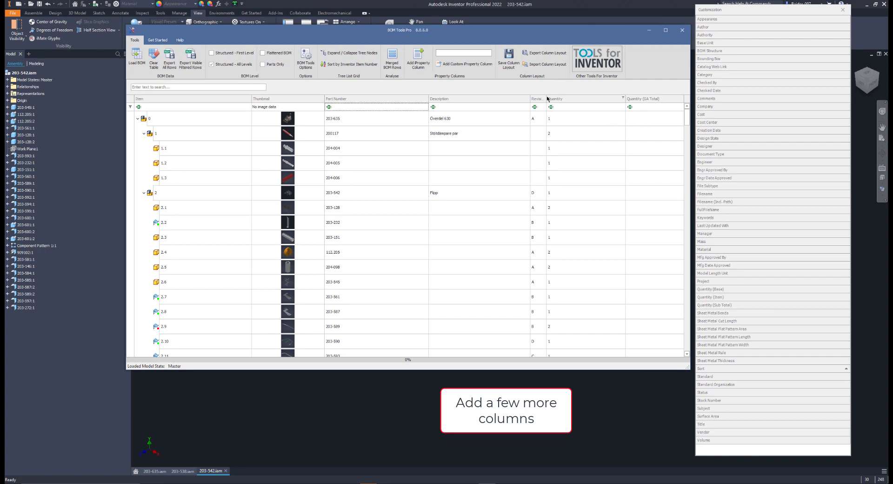
pyautogui.moveTo(546, 100); pyautogui.dragTo(584, 100)
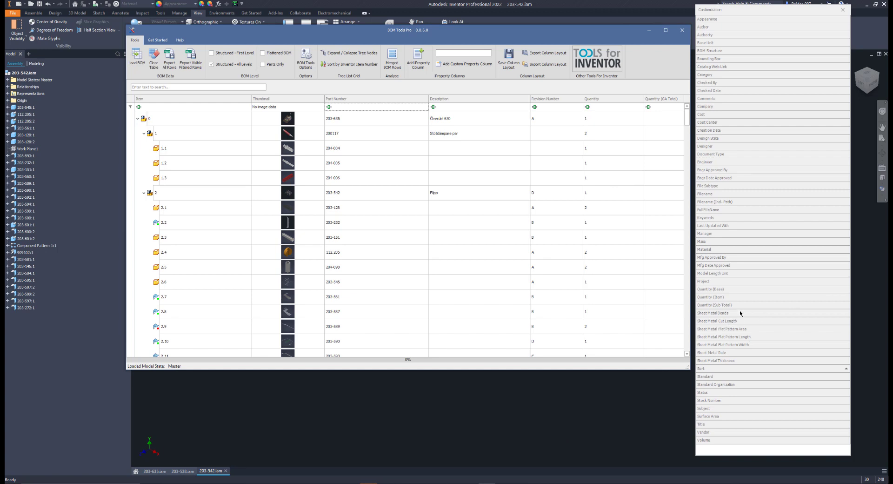
pyautogui.moveTo(740, 313); pyautogui.dragTo(567, 100)
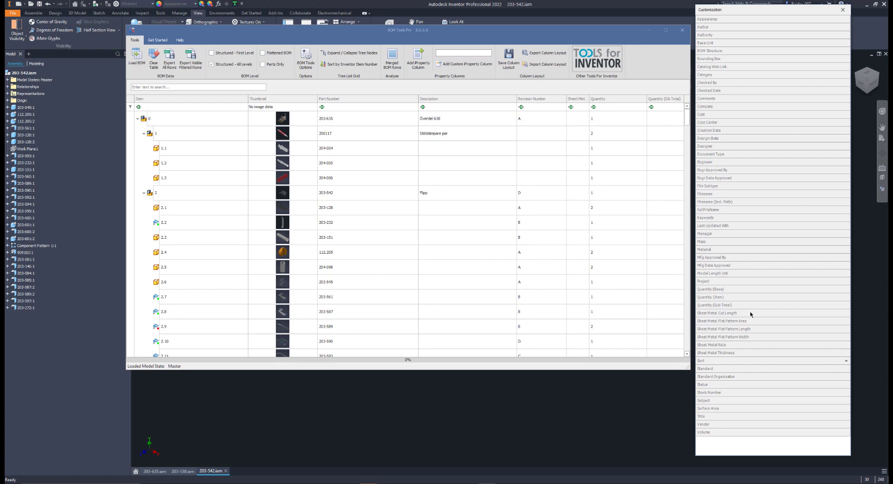
# Step: Add the Sheet Metal Cut Length column before Sheet Metal Bends, and load the BOM of the 203-542 assembly
pyautogui.moveTo(750, 314); pyautogui.dragTo(572, 117)
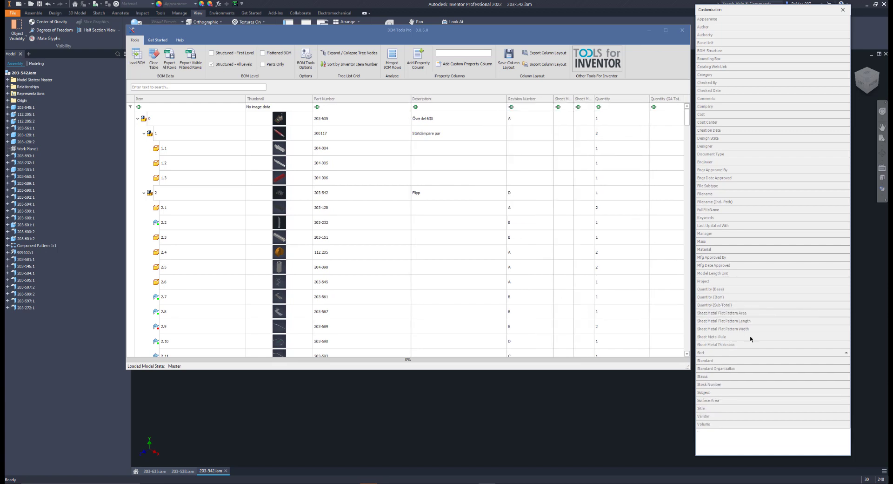
pyautogui.click(843, 9)
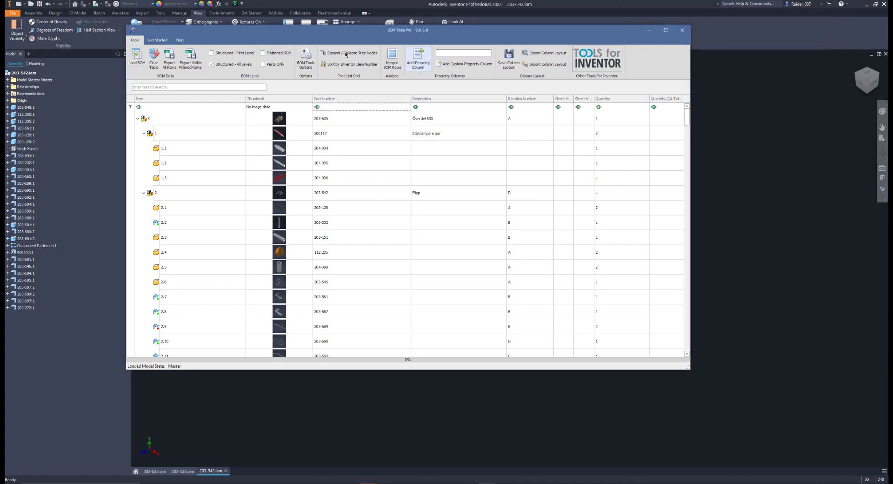
pyautogui.click(137, 58)
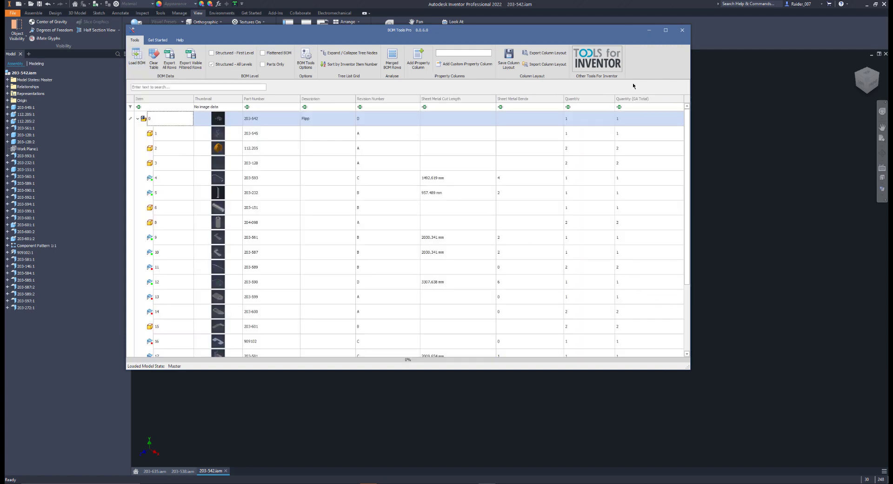
# Step: Enlarge the BOM window to show every row, and check which sheet metal parts have no flat pattern or cut length
pyautogui.moveTo(627, 32); pyautogui.dragTo(649, 7)
pyautogui.moveTo(723, 379); pyautogui.dragTo(738, 452)
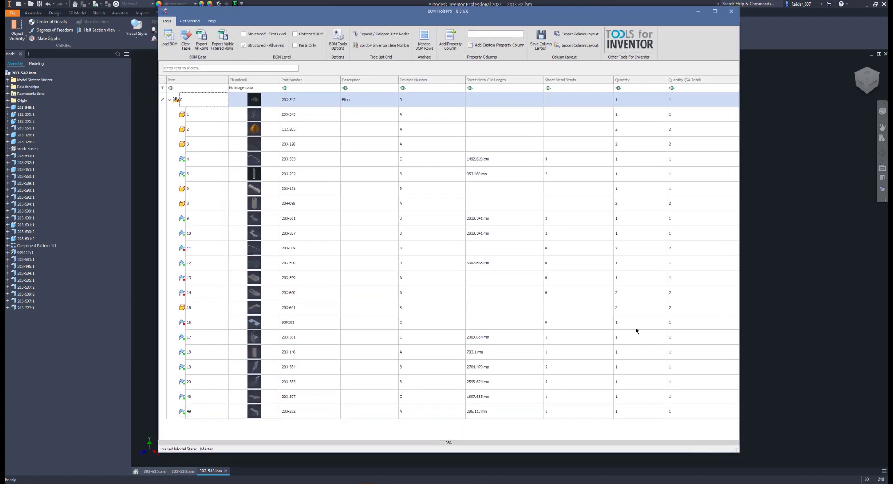
pyautogui.click(183, 160)
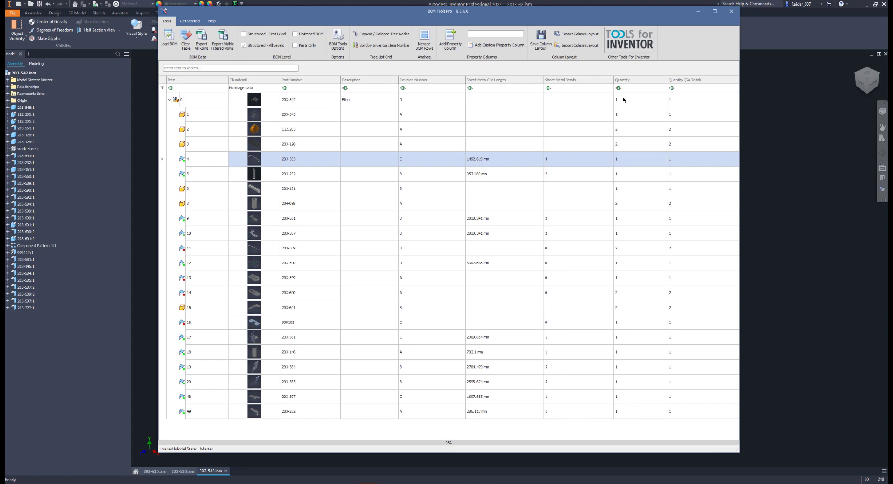
pyautogui.rightClick(620, 412)
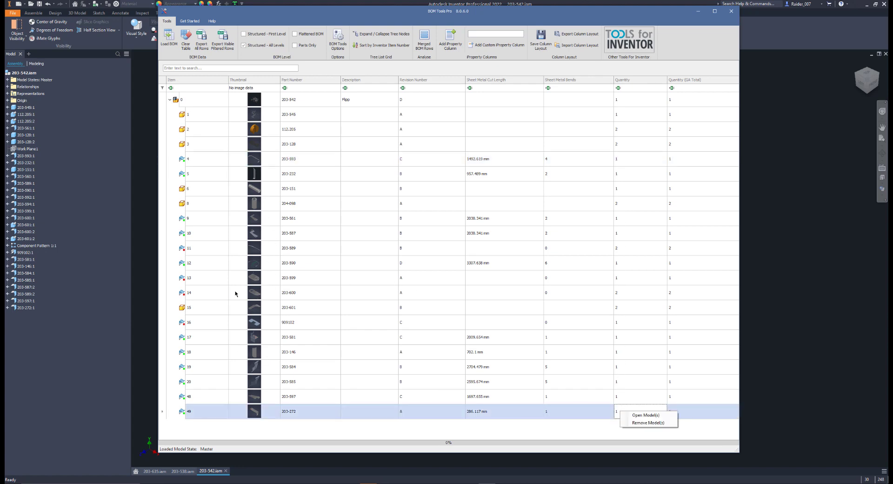
pyautogui.click(183, 278)
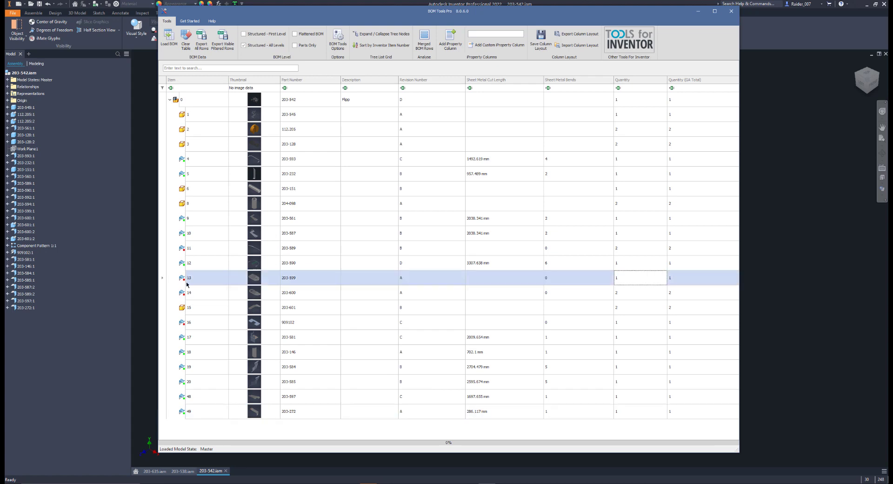
pyautogui.click(185, 249)
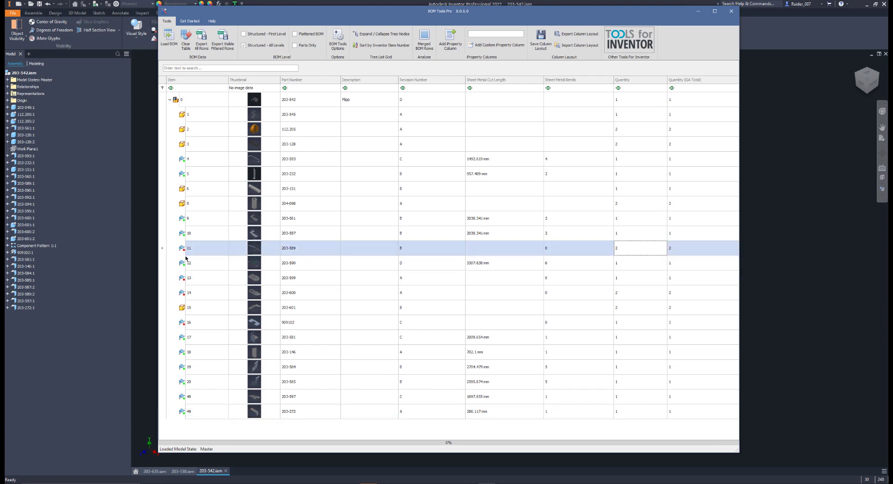
pyautogui.click(183, 279)
pyautogui.click(184, 294)
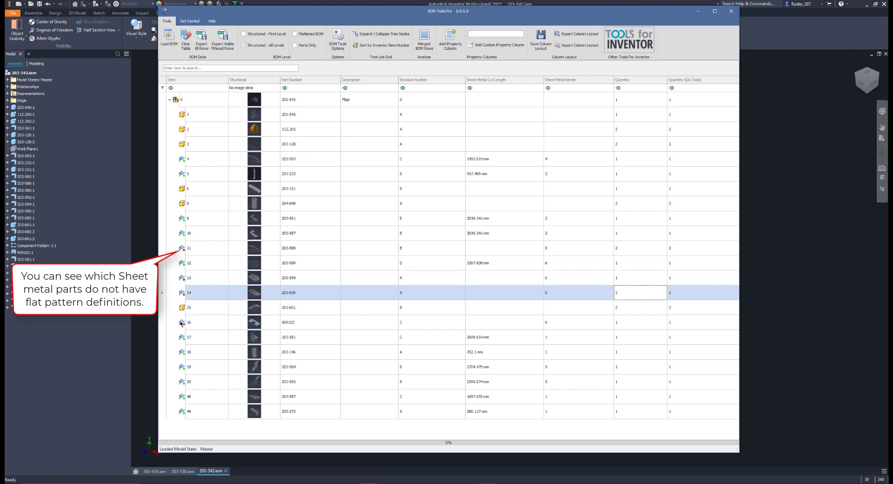
pyautogui.click(182, 323)
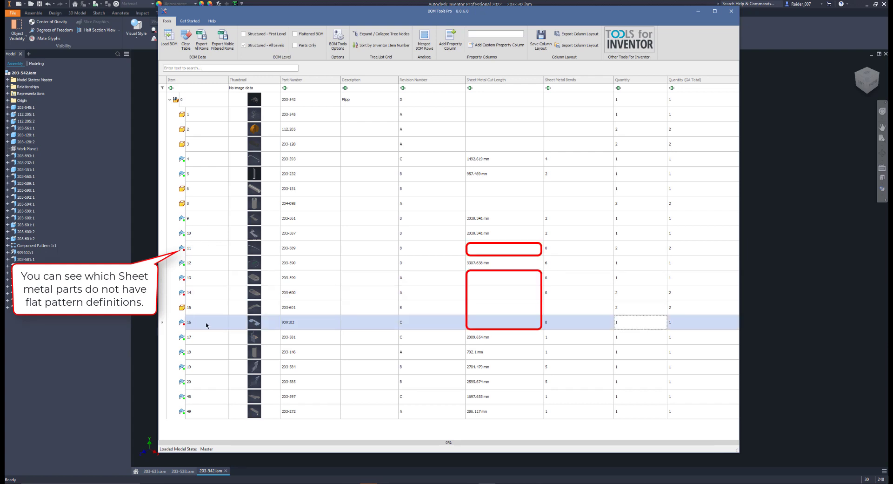
# Step: Open the model of item 14 (203-600) from its BOM row, close it again, and return to the BOM window
pyautogui.click(191, 293)
pyautogui.rightClick(183, 295)
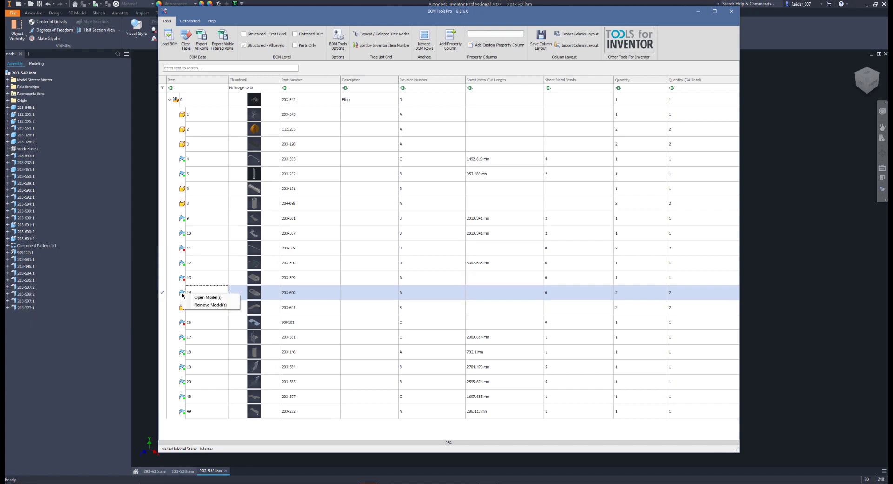
pyautogui.click(207, 297)
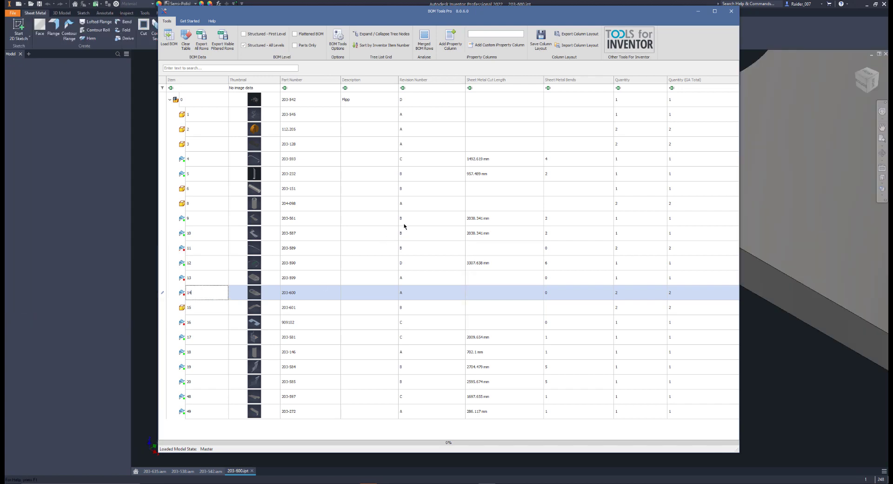
pyautogui.click(791, 186)
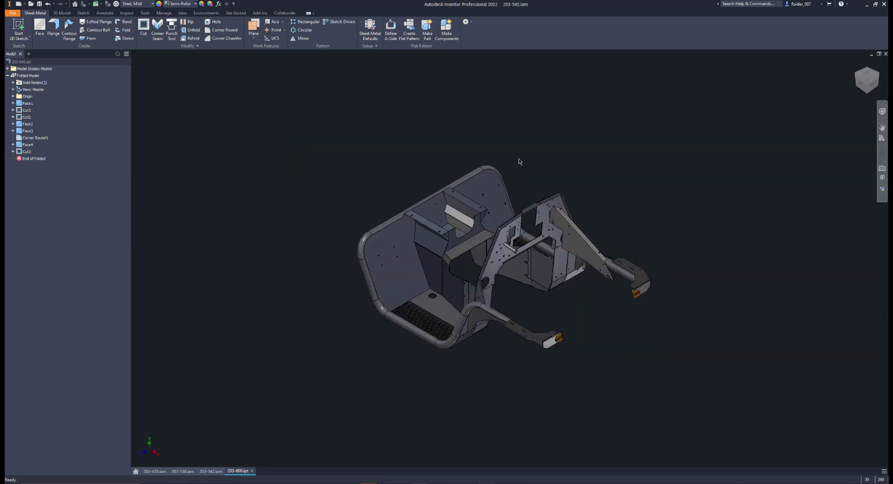
pyautogui.click(417, 483)
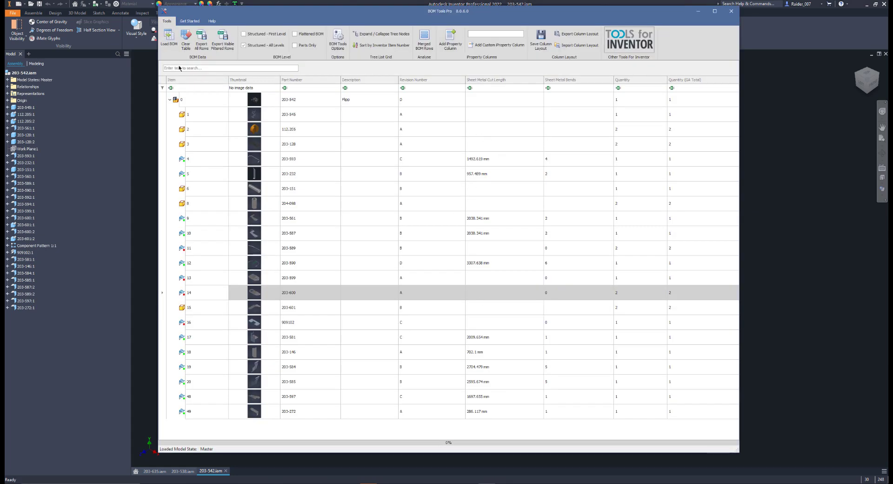
# Step: Export all BOM rows to 203-542 (Master).xlsx in the Vimek2022 folder, then review the workbook and close it
pyautogui.click(201, 42)
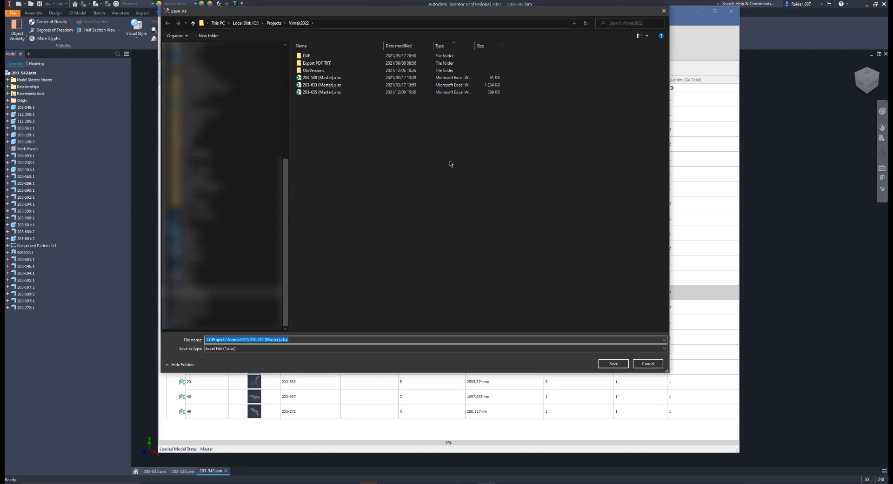
pyautogui.click(614, 364)
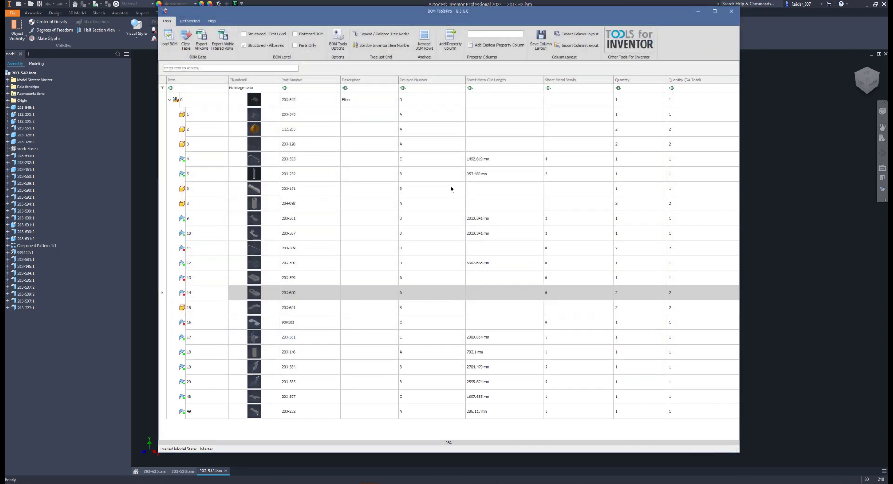
pyautogui.moveTo(716, 153); pyautogui.dragTo(708, 256)
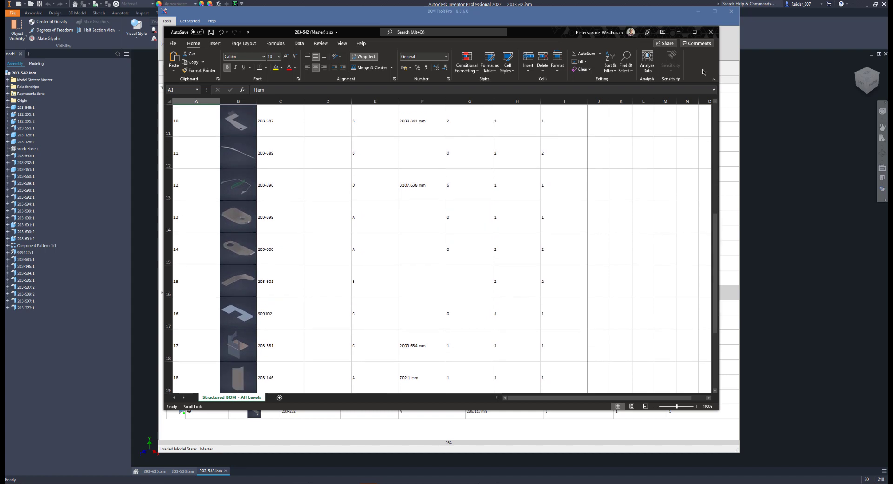
pyautogui.click(710, 32)
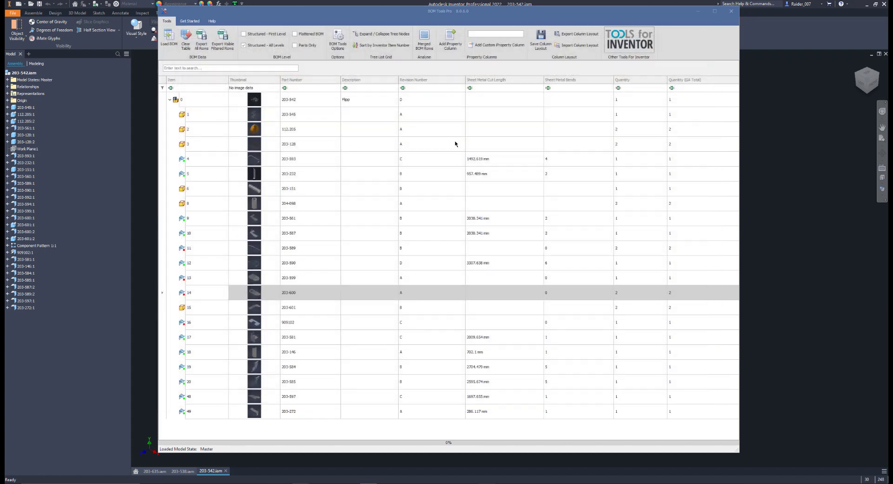
# Step: Add the File Subtype column between Sheet Metal Cut Length and Sheet Metal Bends, and reload the BOM
pyautogui.click(449, 40)
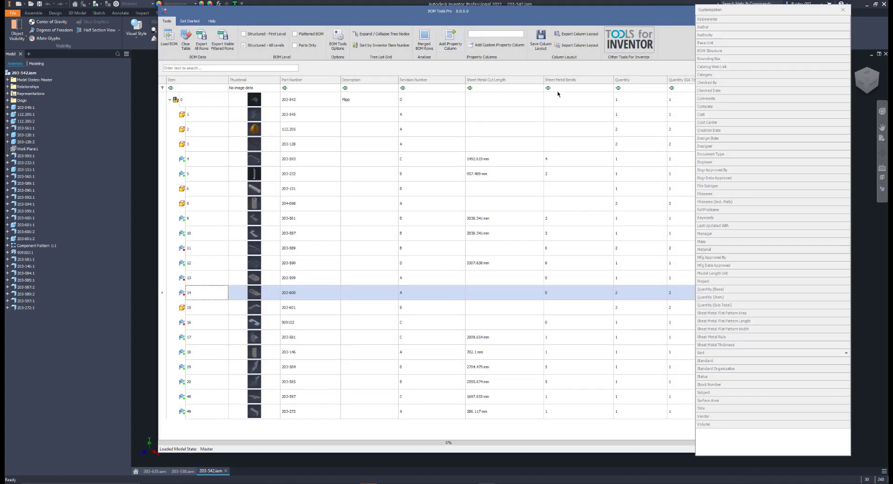
pyautogui.moveTo(723, 183); pyautogui.dragTo(562, 84)
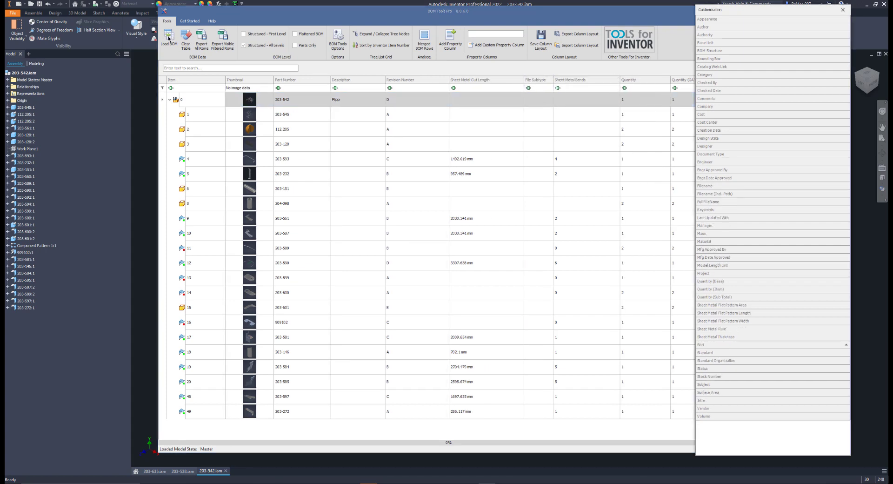
pyautogui.click(843, 9)
pyautogui.click(187, 46)
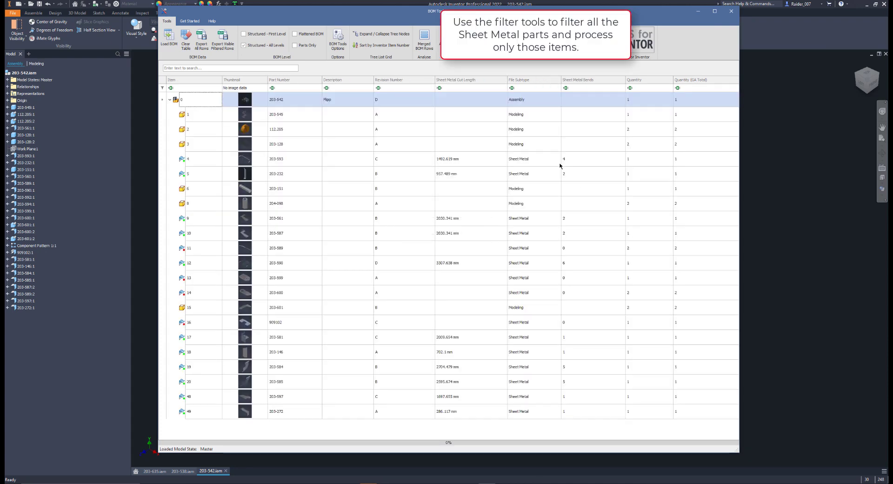
# Step: Filter the BOM table by File Subtype to list only Sheet Metal parts
pyautogui.click(559, 80)
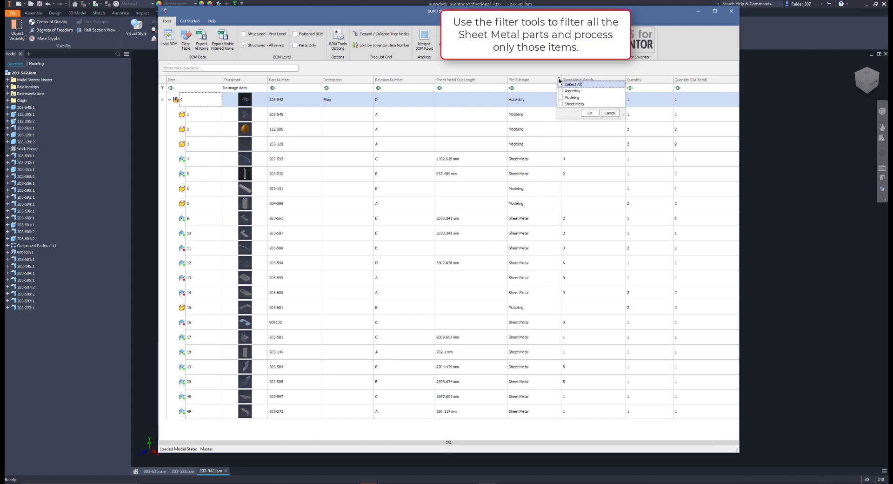
pyautogui.click(589, 113)
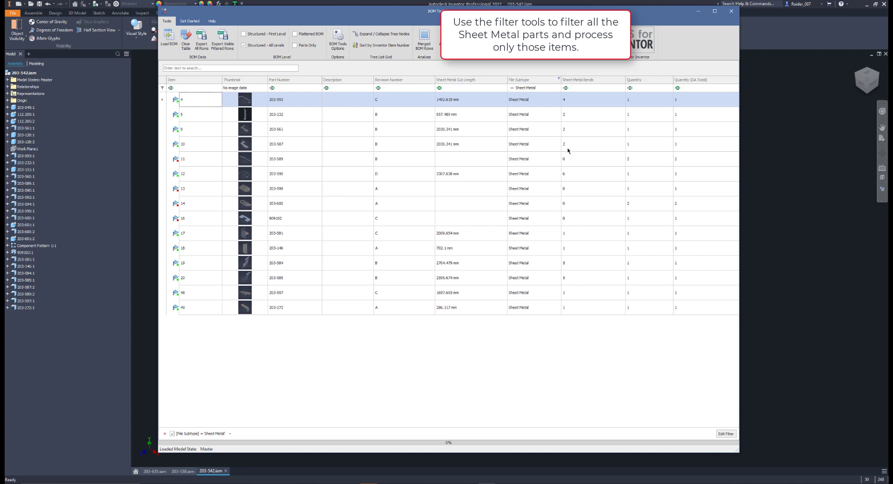
# Step: Export the visible filtered rows to 203-542 (Master).xlsx, replacing the existing file, then review the workbook and close it
pyautogui.click(223, 39)
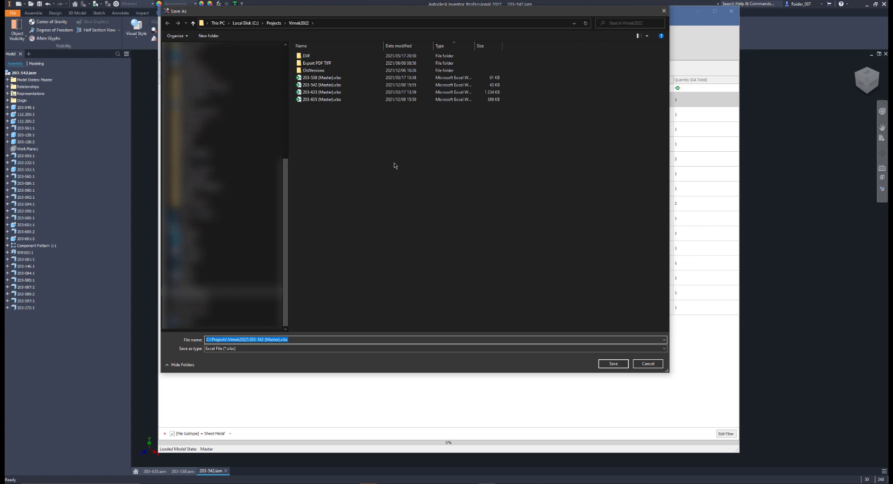
pyautogui.click(610, 364)
pyautogui.click(463, 246)
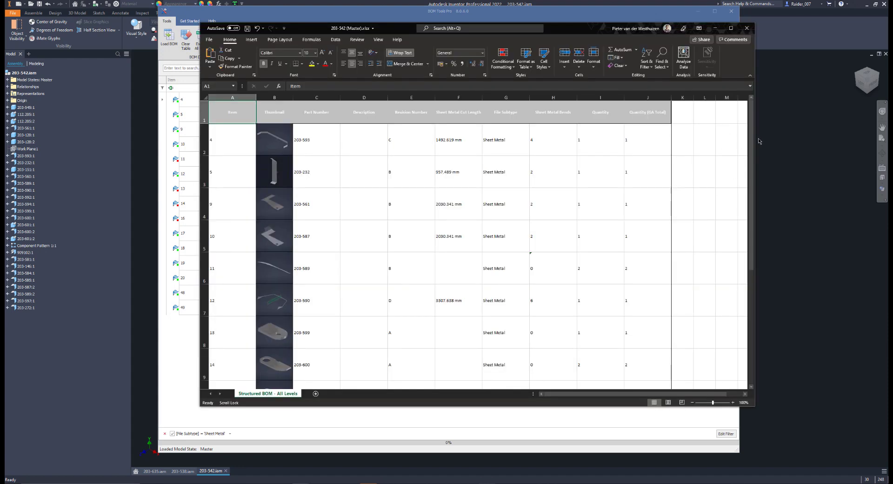
pyautogui.moveTo(750, 160); pyautogui.dragTo(741, 44)
pyautogui.click(746, 28)
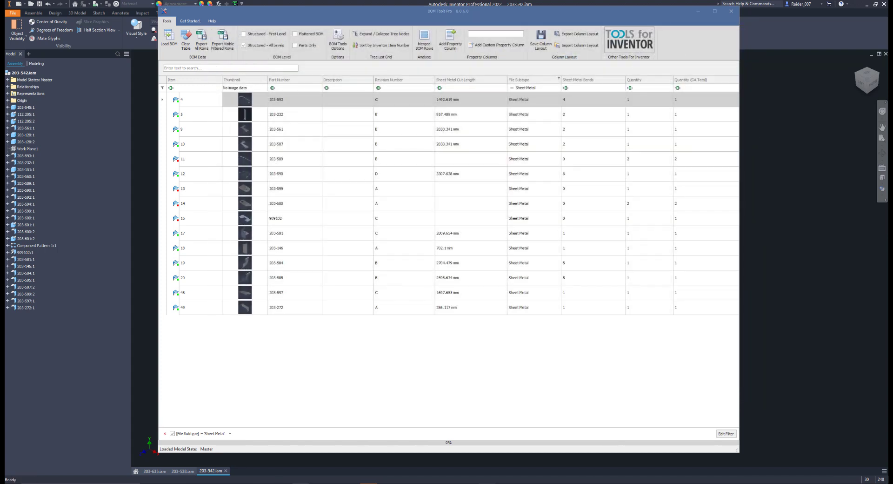
# Step: Make 203-538 the active assembly in Inventor, then return to the BOM window and clear its table
pyautogui.hotkey('alt', 'Tab')
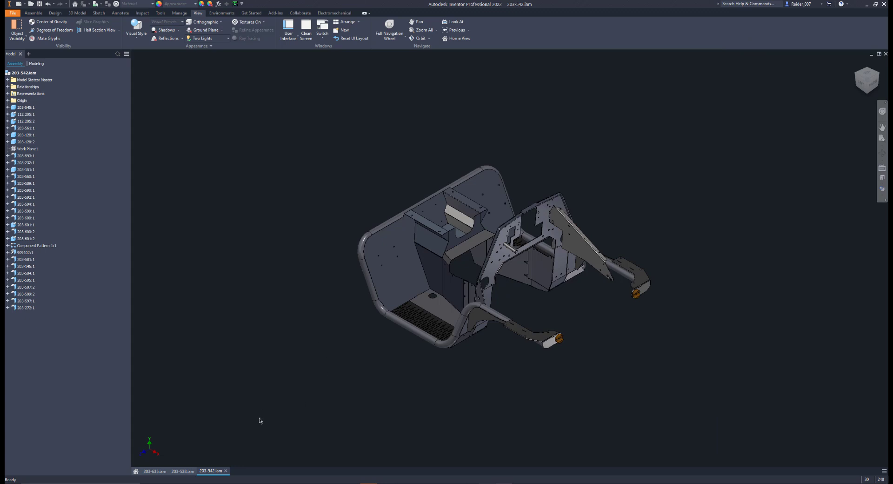
pyautogui.click(154, 471)
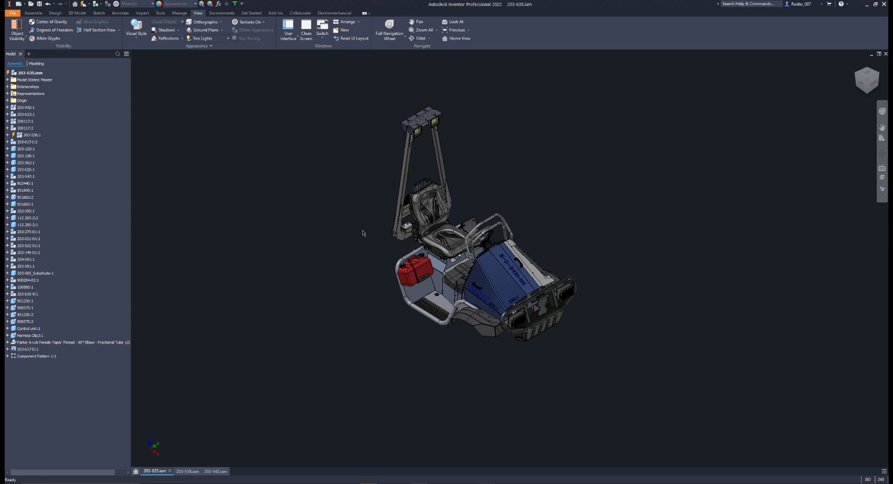
pyautogui.click(187, 470)
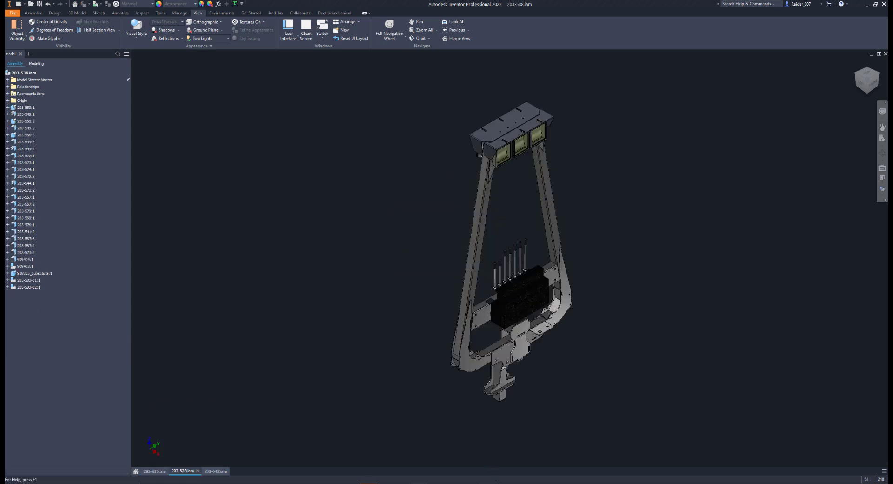
pyautogui.click(495, 483)
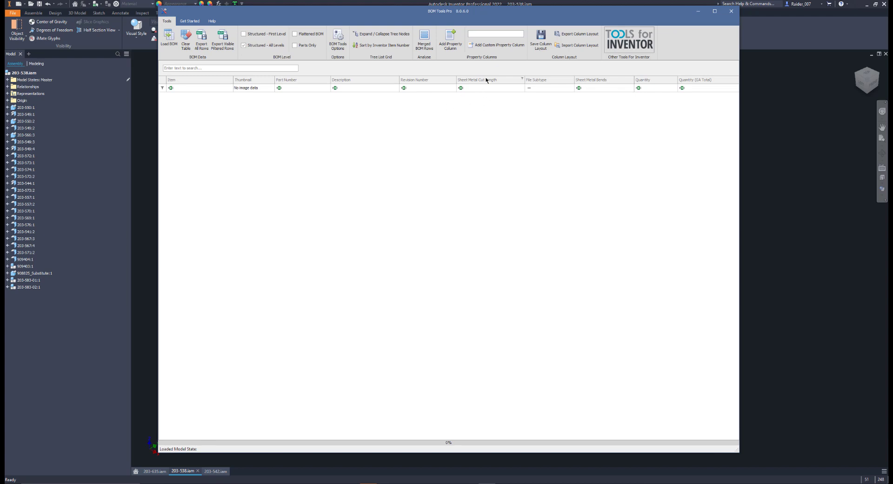
# Step: Remove the Sheet Metal Cut Length, File Subtype and Sheet Metal Bends columns, and load the 203-538 BOM
pyautogui.moveTo(486, 80); pyautogui.dragTo(488, 117)
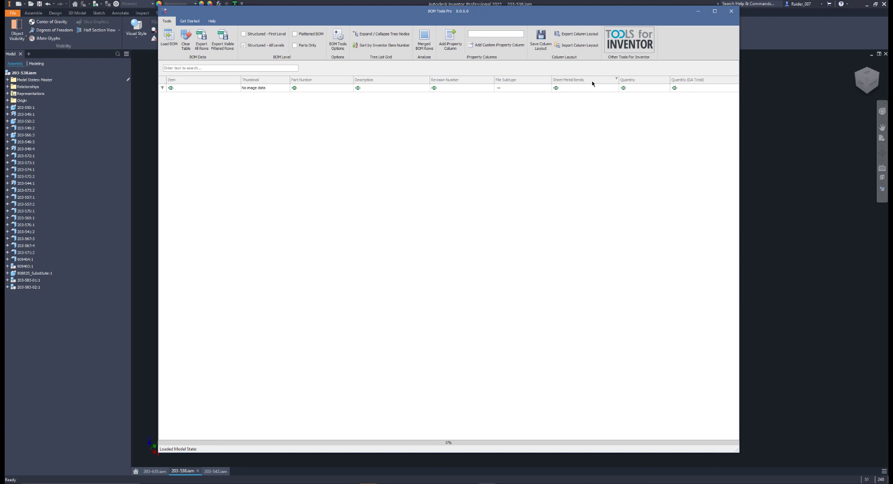
pyautogui.moveTo(533, 82); pyautogui.dragTo(525, 135)
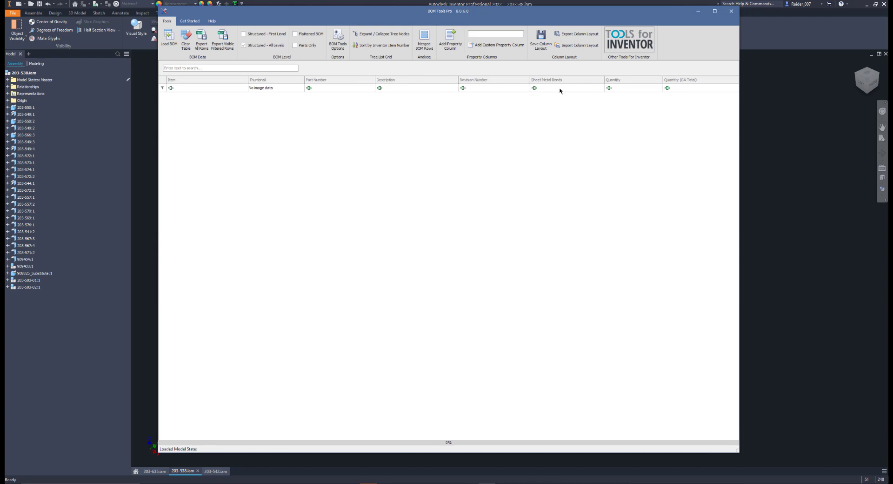
pyautogui.moveTo(564, 80); pyautogui.dragTo(495, 165)
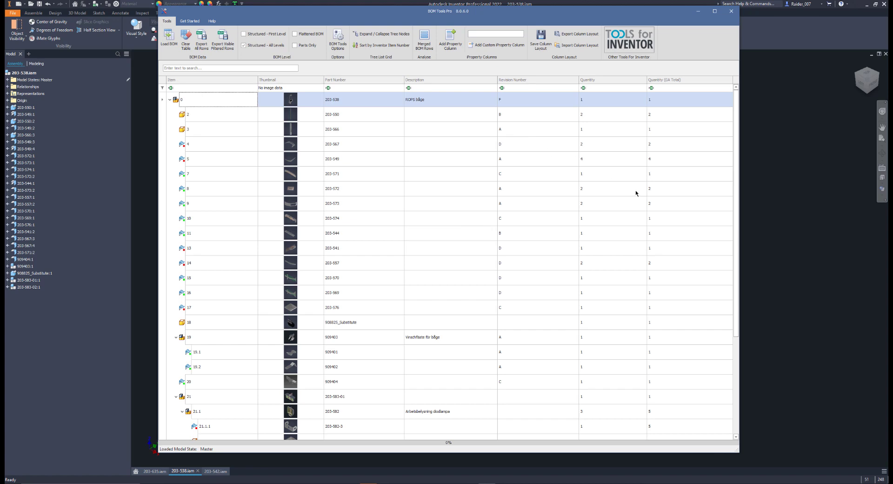
# Step: Examine the repeated 203-582 sub-assembly under items 21 and 22, comparing its Quantity and Quantity (GA Total) values
pyautogui.scroll(-3, 605, 186)
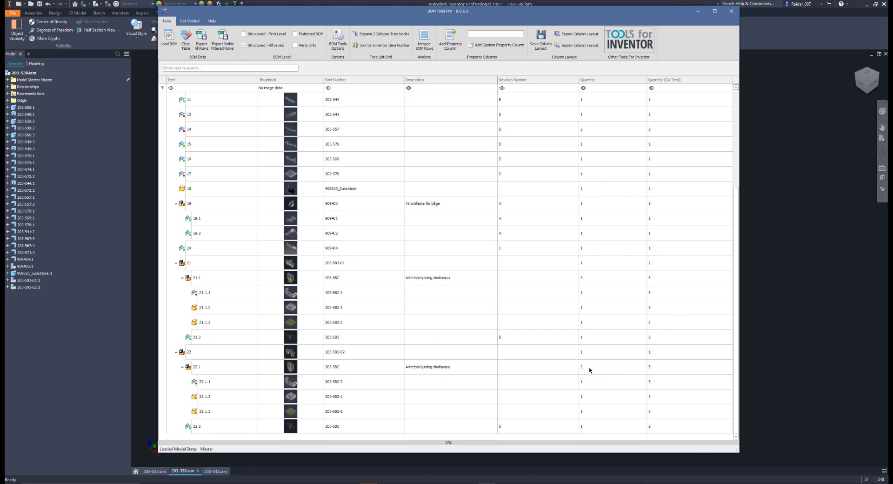
pyautogui.click(290, 370)
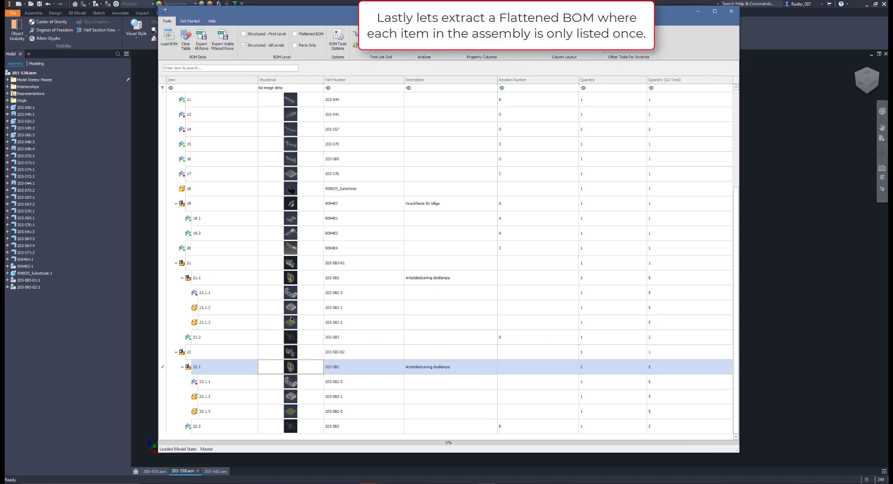
# Step: Reload the 203-538 BOM at the Flattened BOM level and remove the Quantity column, keeping Quantity (GA Total)
pyautogui.click(310, 34)
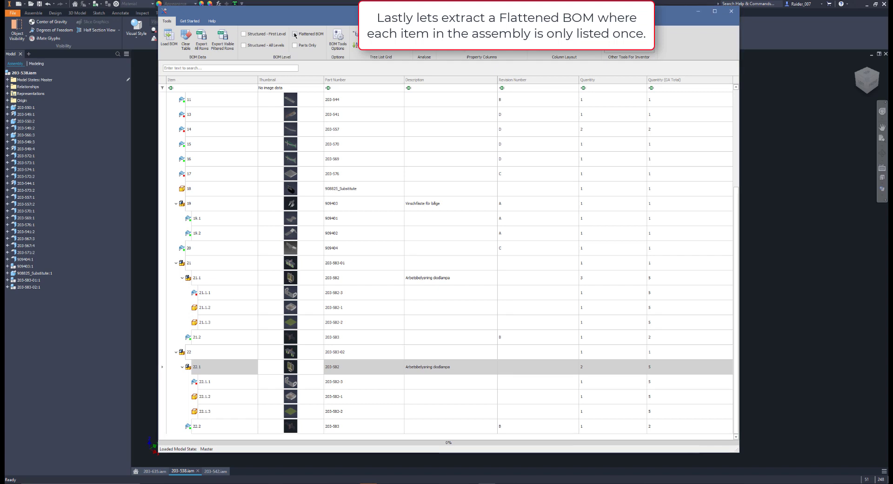
pyautogui.click(169, 37)
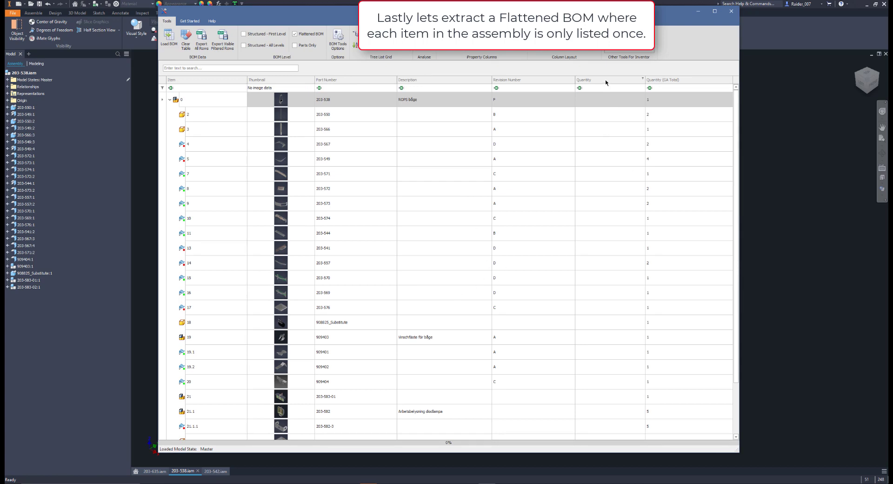
pyautogui.moveTo(606, 80); pyautogui.dragTo(692, 168)
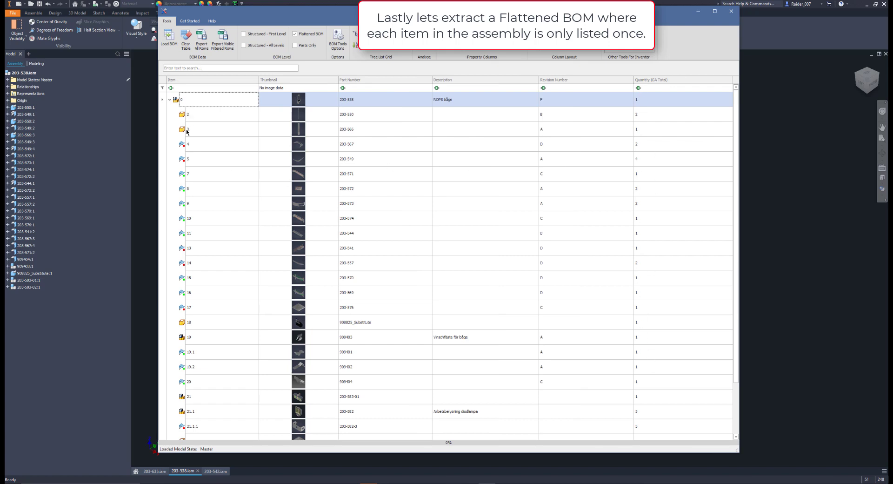
# Step: Review the flattened item list from the top-level assembly down to item 22, checking how often each part number is listed
pyautogui.scroll(-2, 205, 316)
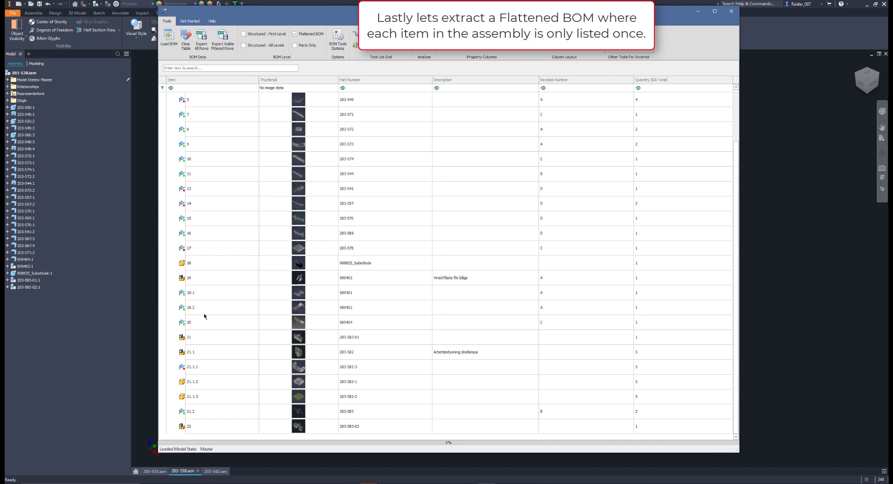
pyautogui.scroll(2, 203, 328)
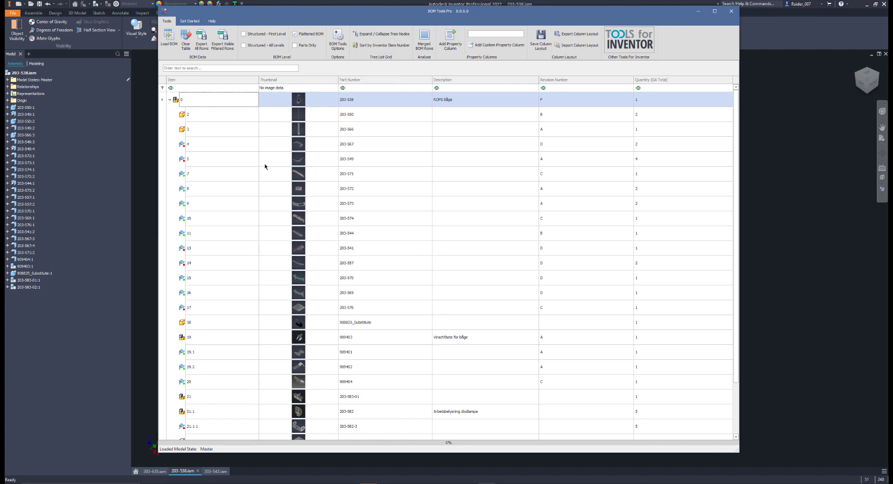
pyautogui.scroll(-2, 182, 234)
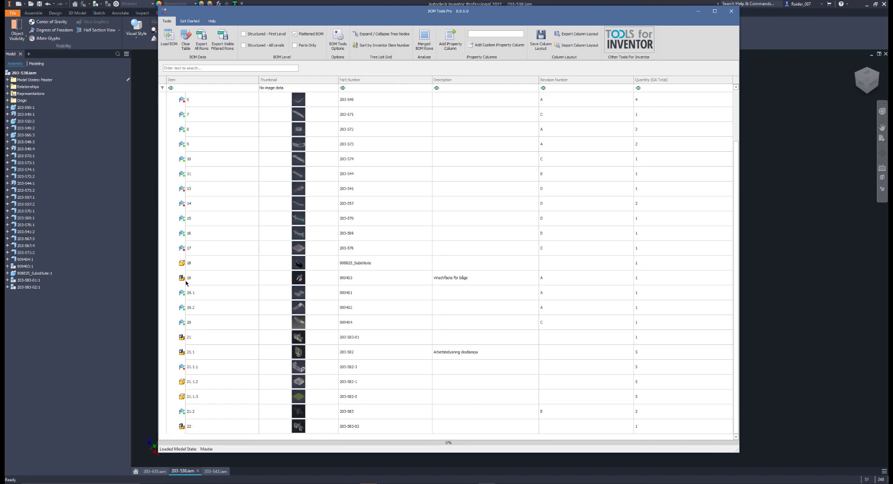